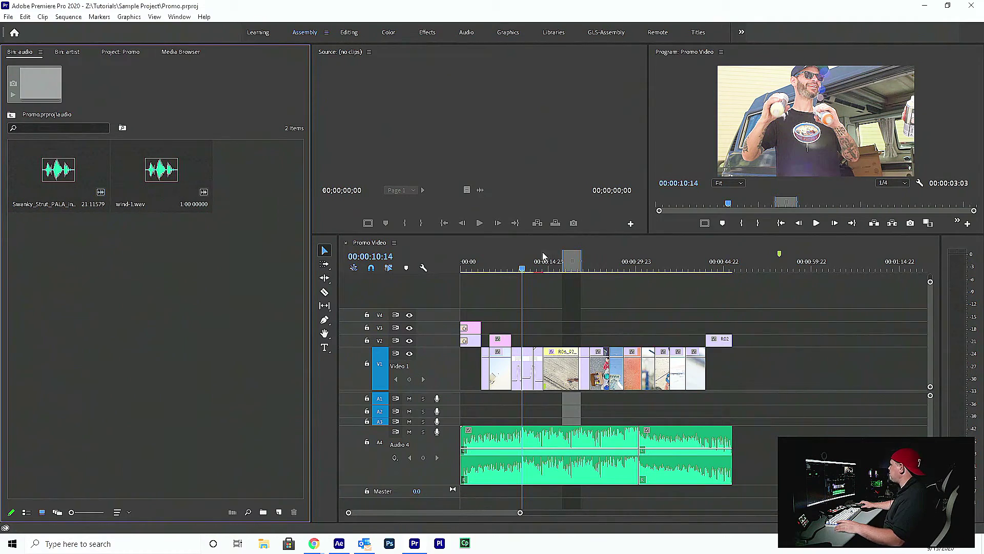
- Play the sequence from about 9 to 16 seconds, then load wind-1.wav in the Source monitor
{"action": "mouse_move", "coordinate": [522, 266]}
{"action": "left_mouse_down"}
{"action": "mouse_move", "coordinate": [543, 273]}
{"action": "mouse_move", "coordinate": [531, 274]}
{"action": "left_mouse_up"}
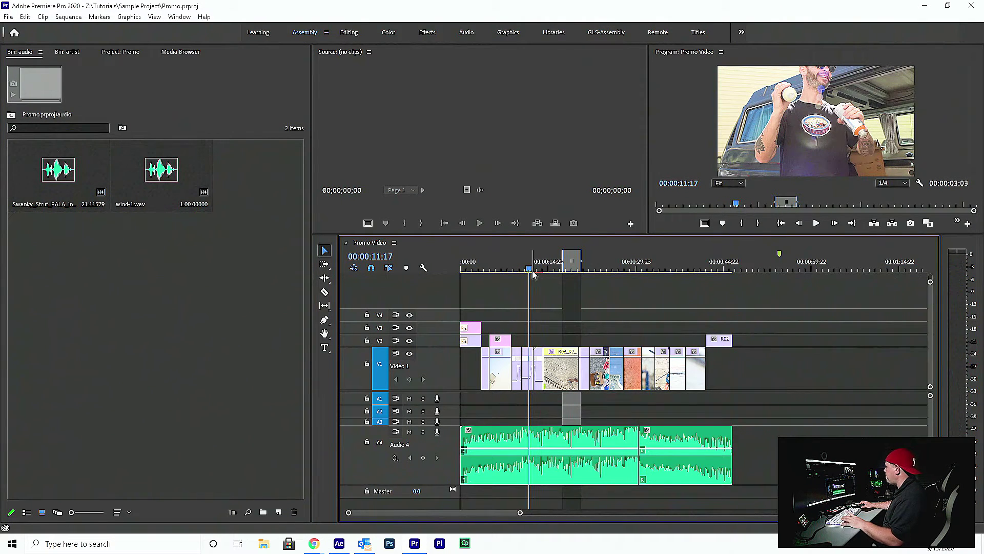
{"action": "key", "text": "space"}
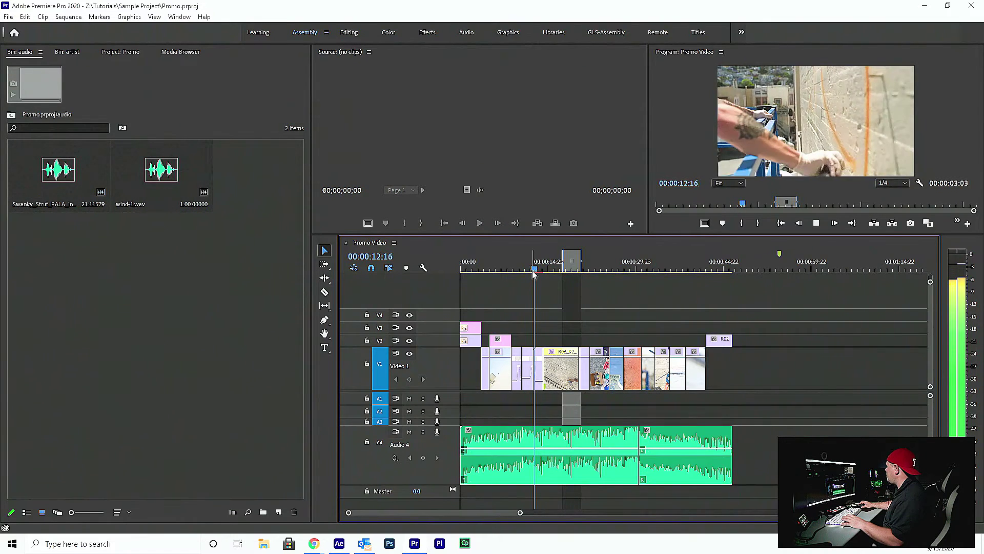
{"action": "left_click_drag", "start_coordinate": [525, 268], "coordinate": [517, 268]}
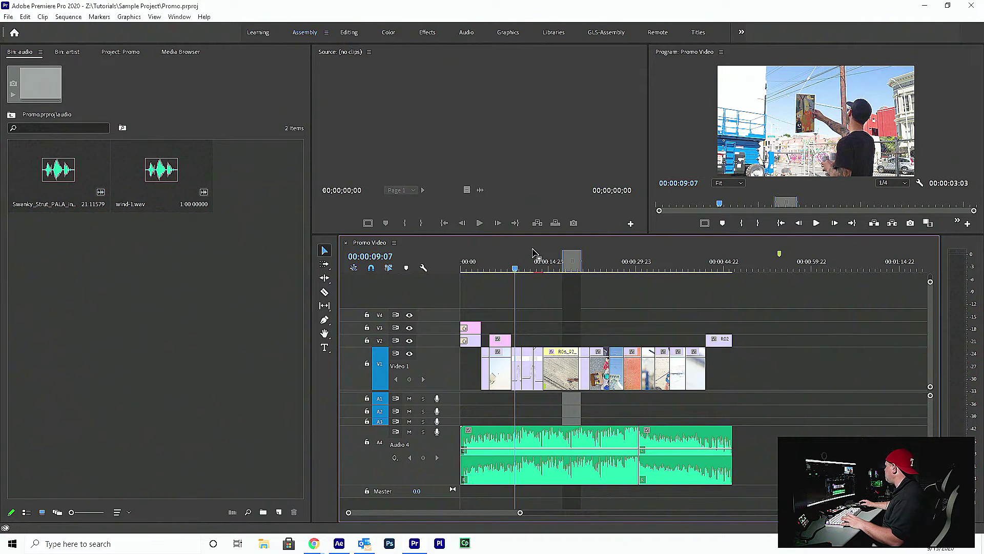
{"action": "key", "text": "space"}
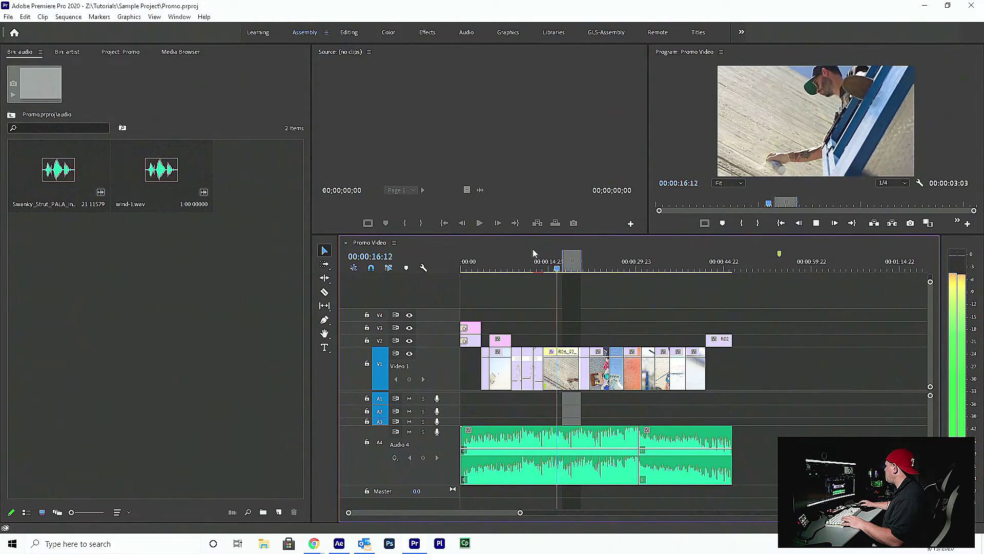
{"action": "key", "text": "space"}
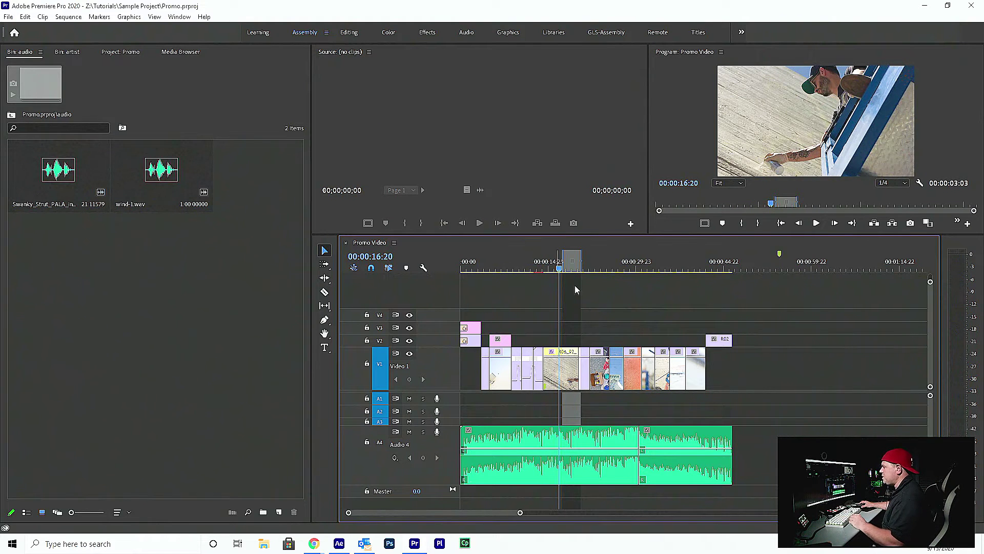
{"action": "double_click", "coordinate": [151, 168]}
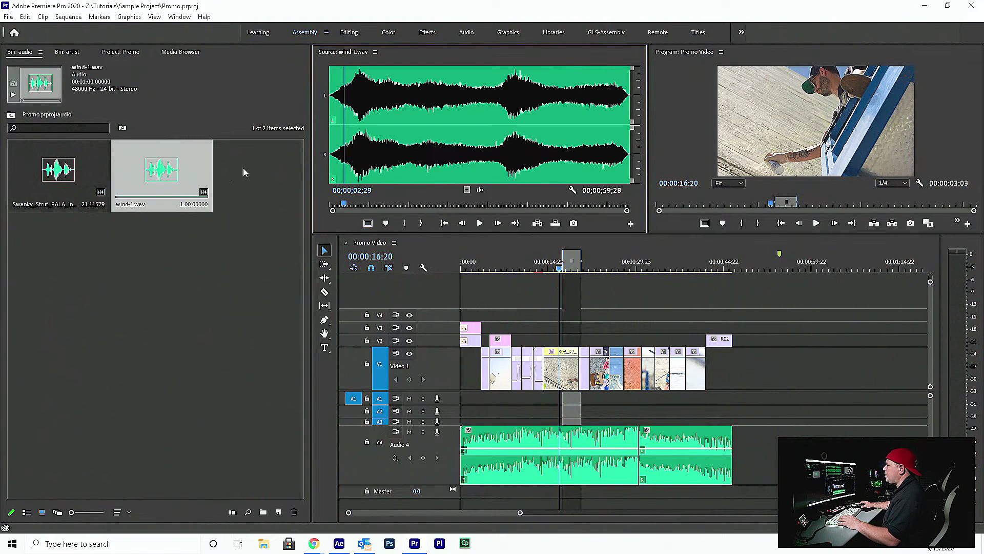
- Set wind-1.wav's out point at about 10 seconds and drop it onto Audio 3 near 12 seconds
{"action": "left_click", "coordinate": [163, 171]}
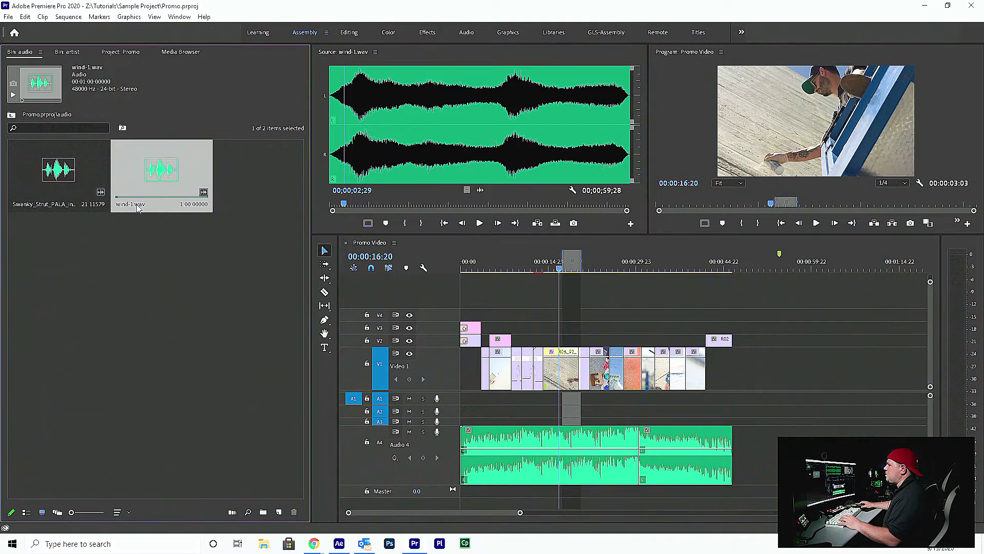
{"action": "left_click_drag", "start_coordinate": [348, 205], "coordinate": [325, 204]}
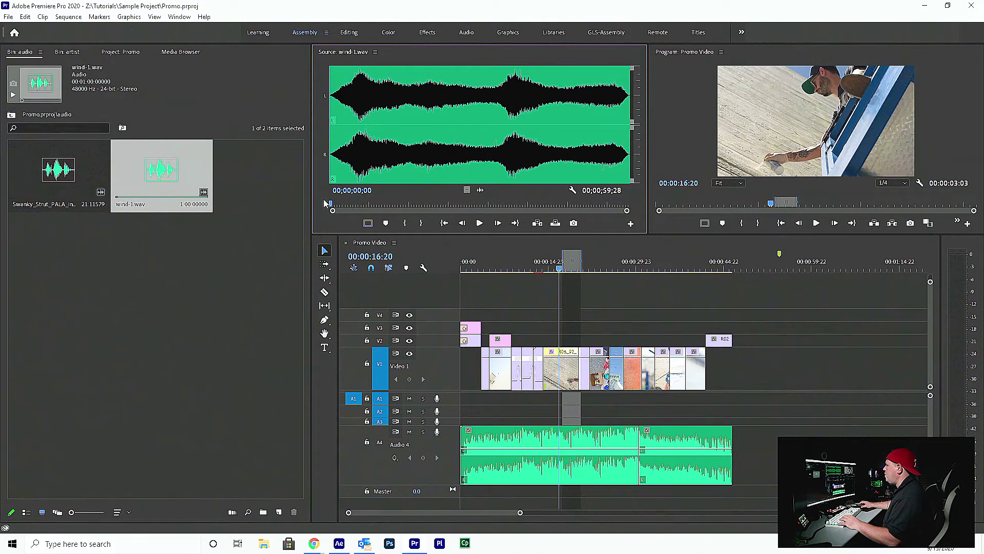
{"action": "key", "text": "space"}
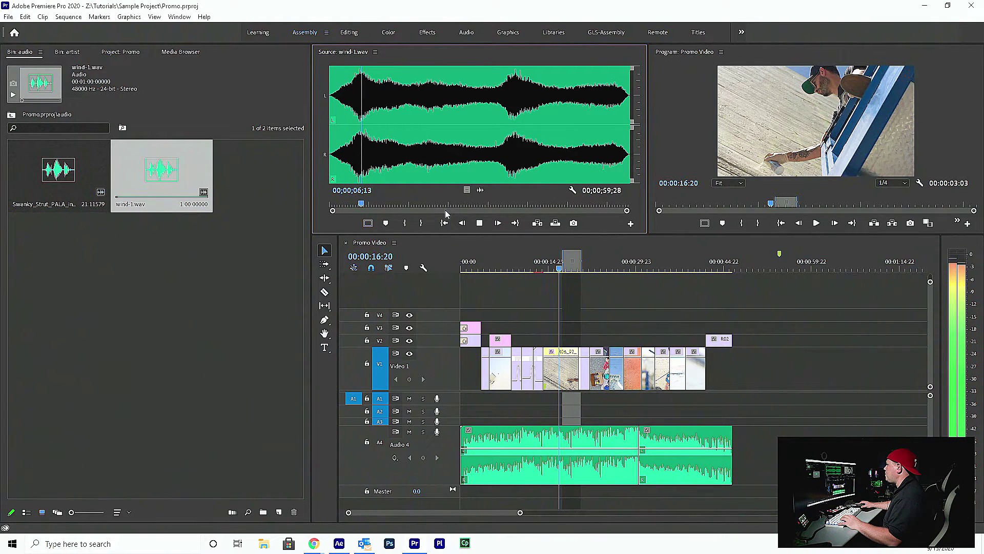
{"action": "left_click", "coordinate": [423, 223]}
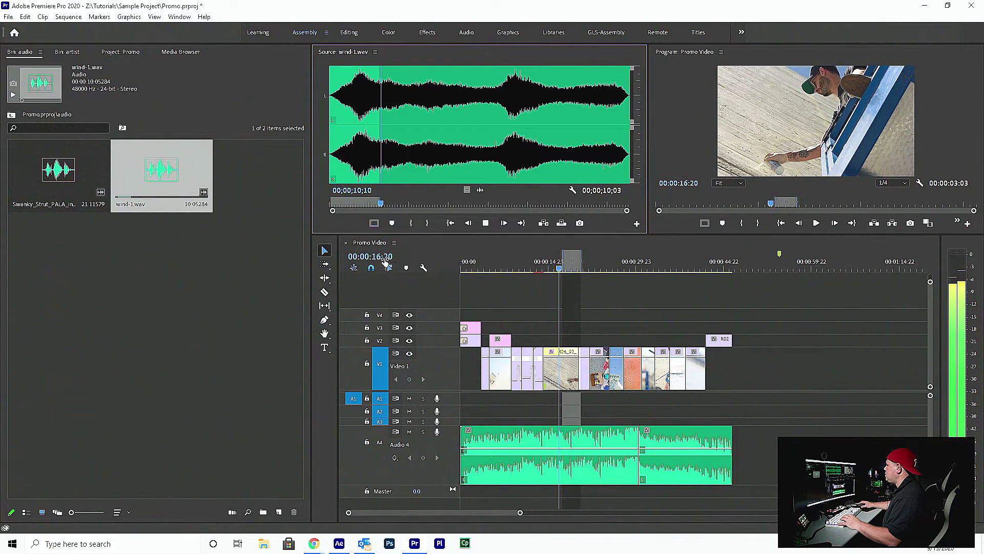
{"action": "key", "text": "space"}
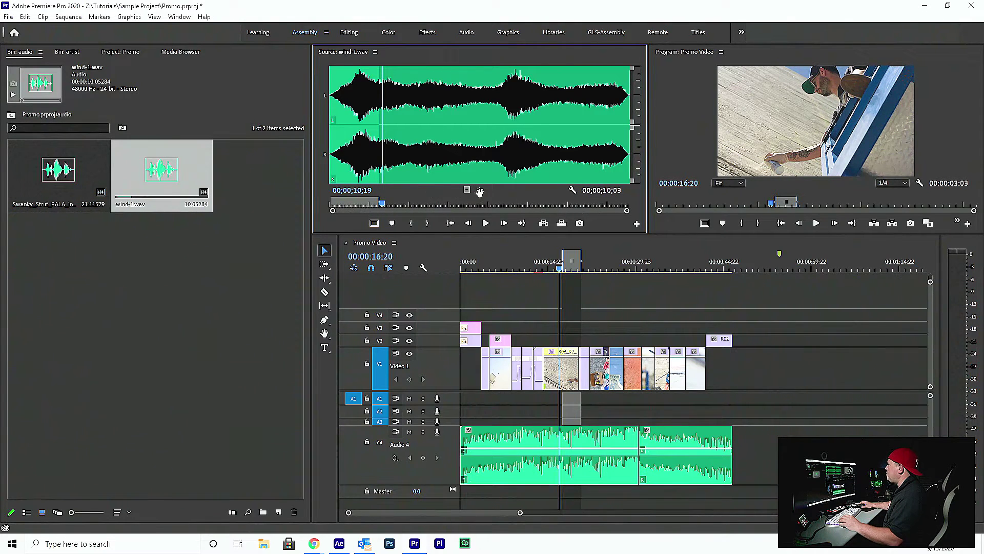
{"action": "left_click_drag", "start_coordinate": [463, 318], "coordinate": [536, 424]}
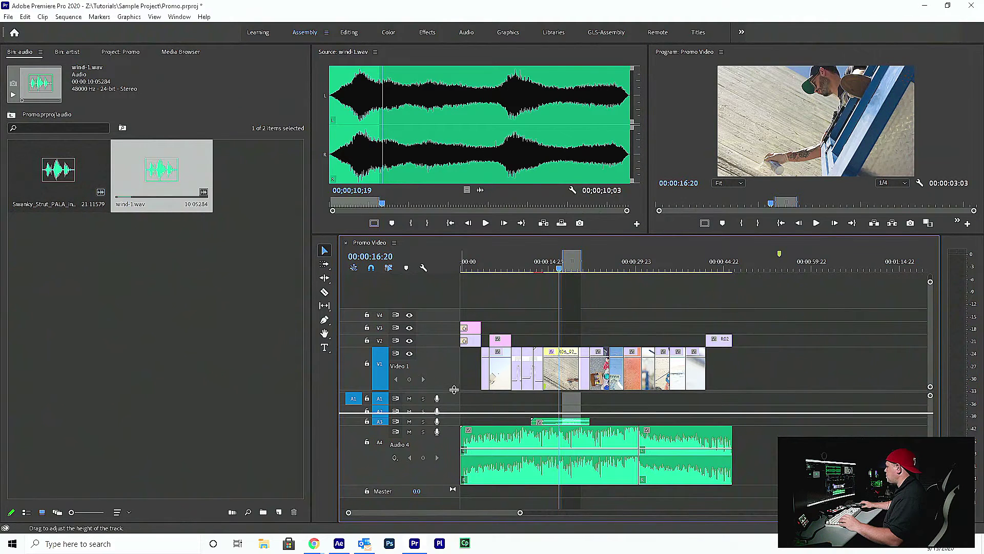
- Enlarge the Audio 3 track, move the playhead before the wind clip, and select the clip
{"action": "scroll", "coordinate": [451, 404], "scroll_direction": "down", "scroll_amount": 2}
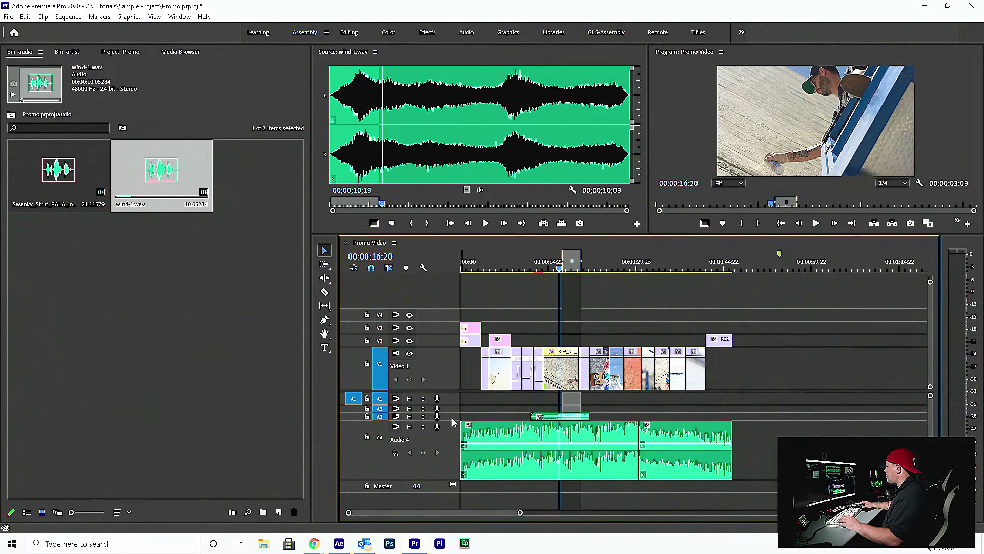
{"action": "left_click_drag", "start_coordinate": [455, 419], "coordinate": [454, 456]}
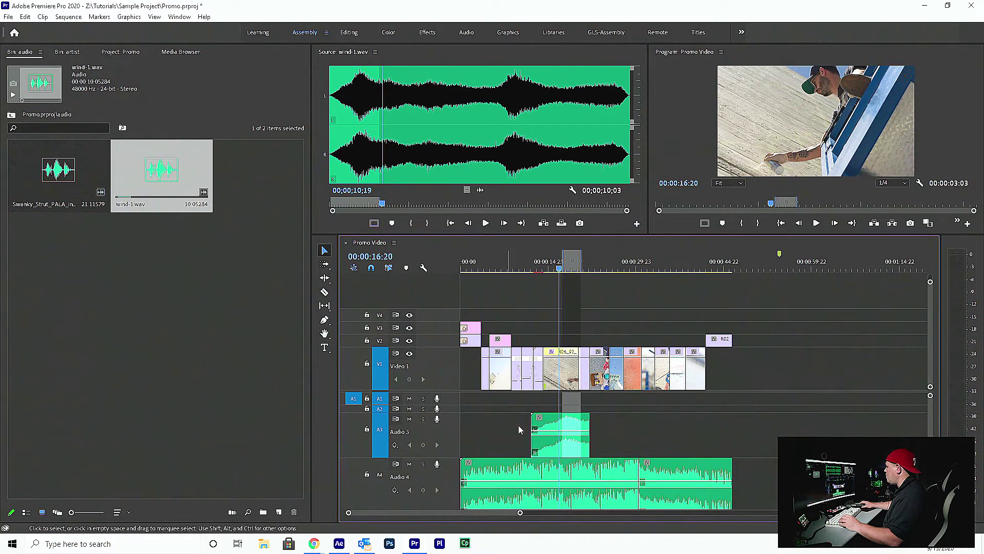
{"action": "mouse_move", "coordinate": [535, 274]}
{"action": "left_mouse_down"}
{"action": "mouse_move", "coordinate": [545, 284]}
{"action": "mouse_move", "coordinate": [535, 291]}
{"action": "left_mouse_up"}
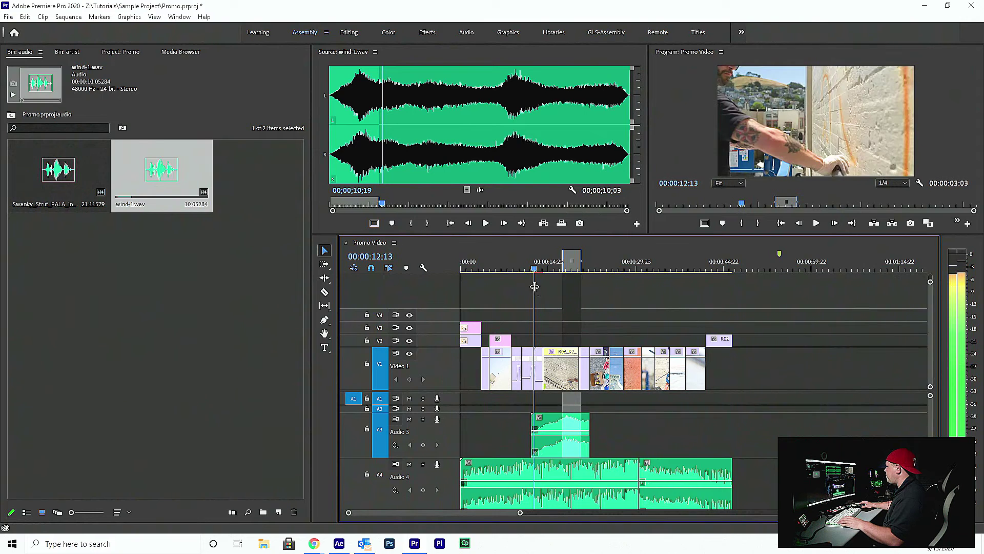
{"action": "left_click_drag", "start_coordinate": [557, 424], "coordinate": [555, 419]}
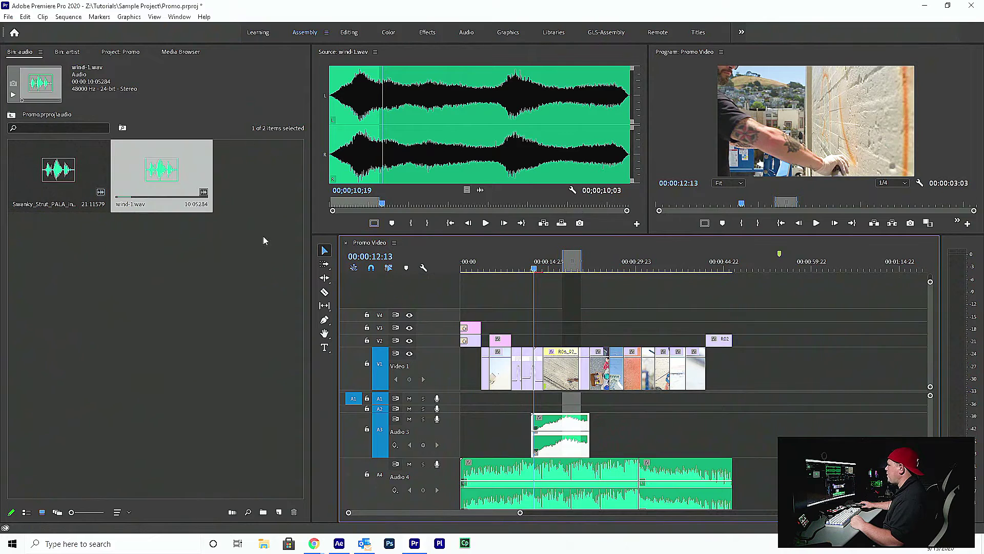
- Switch to the Editing workspace, widen the Effects panel, and select Audio Transitions > Crossfade > Constant Gain
{"action": "left_click", "coordinate": [344, 33]}
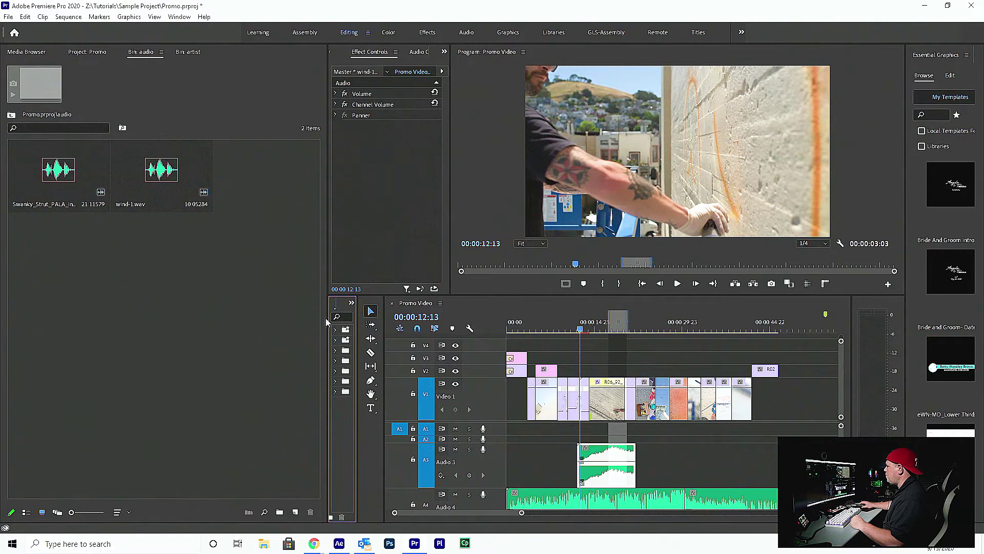
{"action": "left_click_drag", "start_coordinate": [326, 318], "coordinate": [166, 304]}
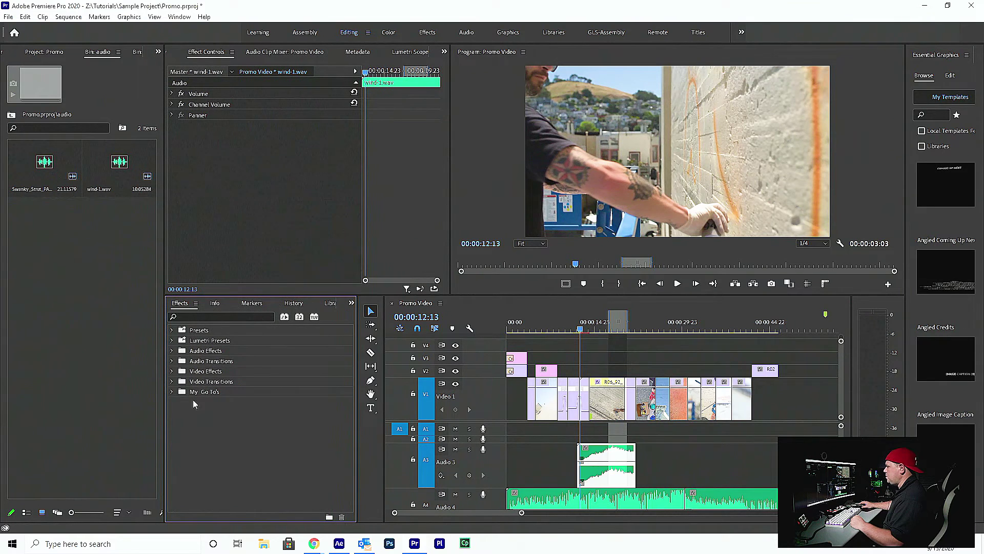
{"action": "left_click", "coordinate": [155, 391]}
{"action": "left_click", "coordinate": [179, 318]}
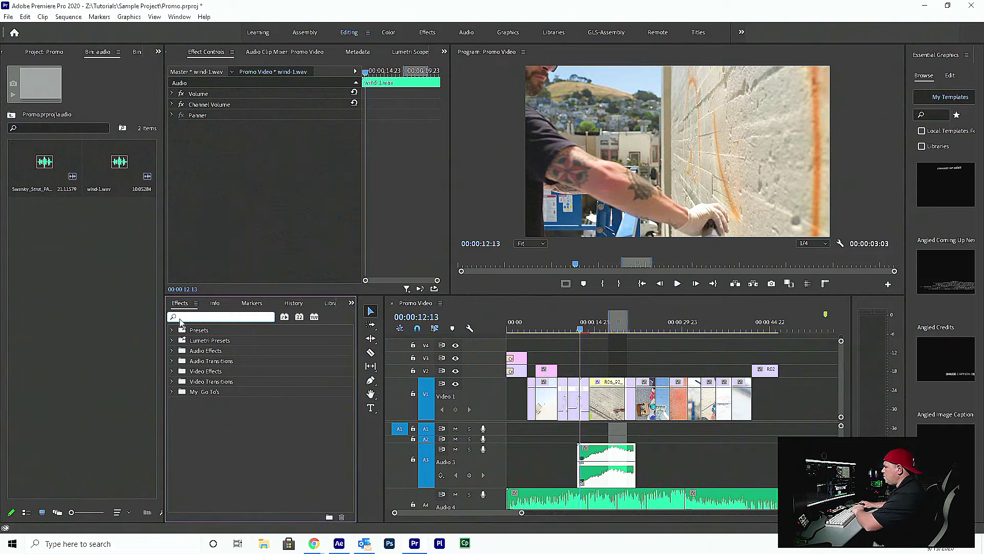
{"action": "left_click", "coordinate": [171, 361]}
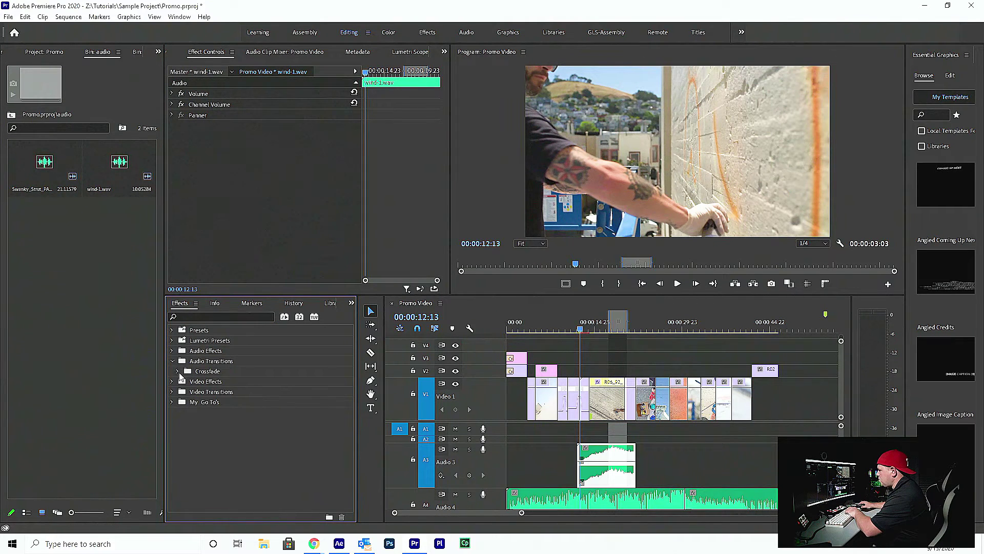
{"action": "left_click", "coordinate": [178, 372]}
{"action": "left_click", "coordinate": [217, 381]}
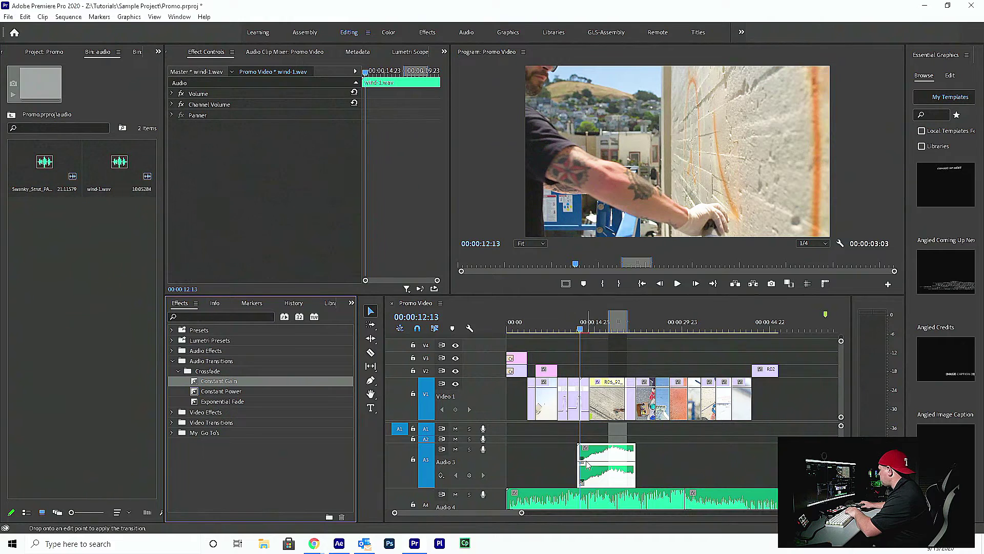
- Apply default crossfades to both ends of the wind clip with Shift+D and select the fade-out
{"action": "left_click_drag", "start_coordinate": [581, 463], "coordinate": [582, 462]}
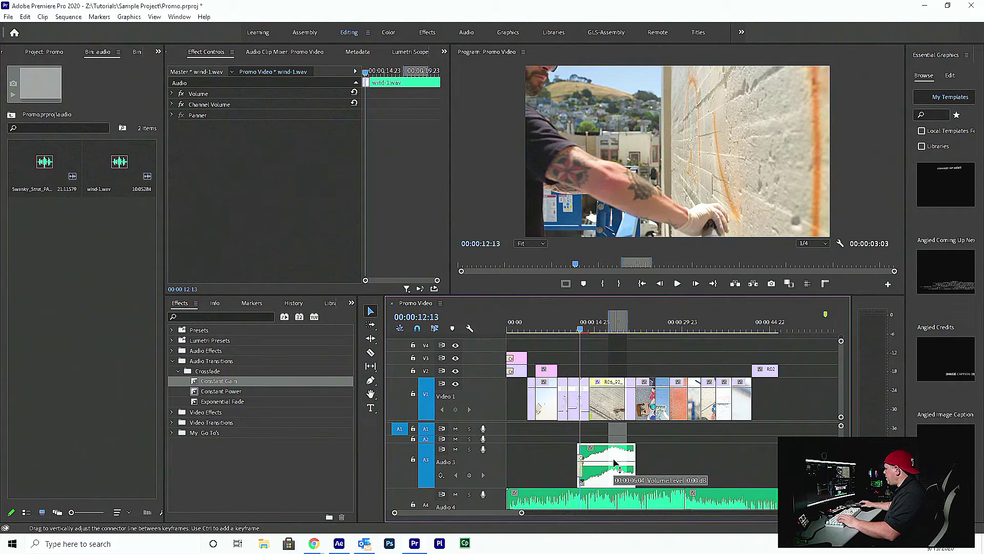
{"action": "key", "text": "shift+d"}
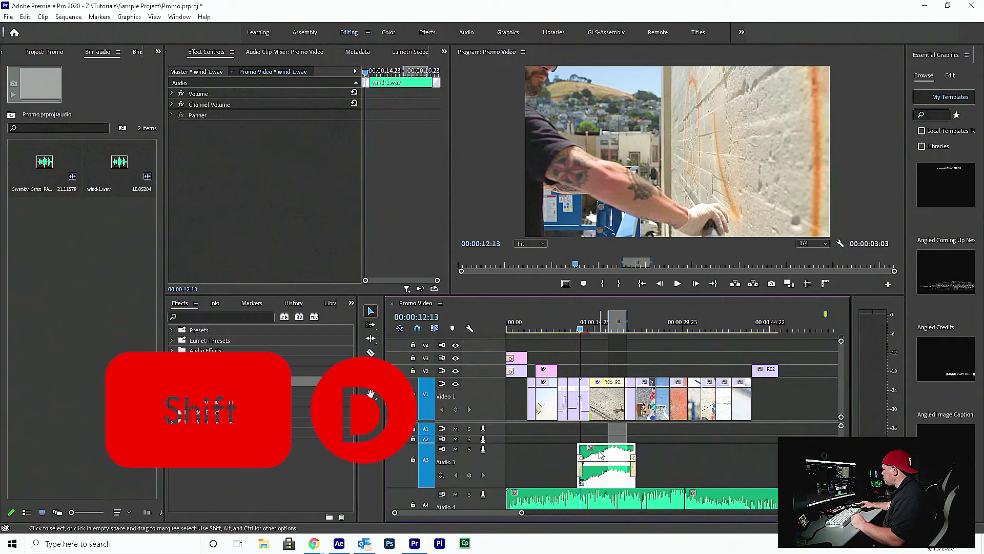
{"action": "left_click", "coordinate": [634, 475]}
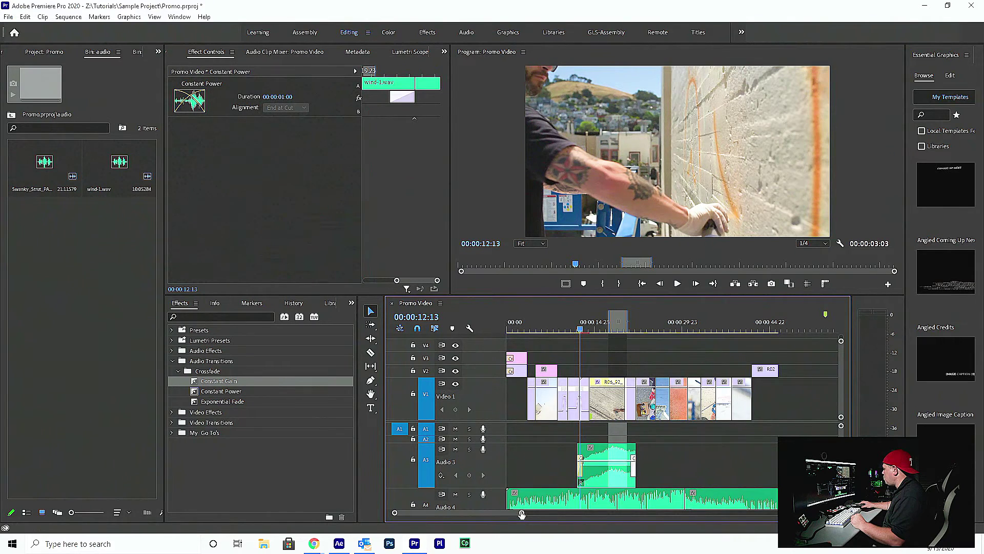
{"action": "left_click_drag", "start_coordinate": [522, 514], "coordinate": [443, 513]}
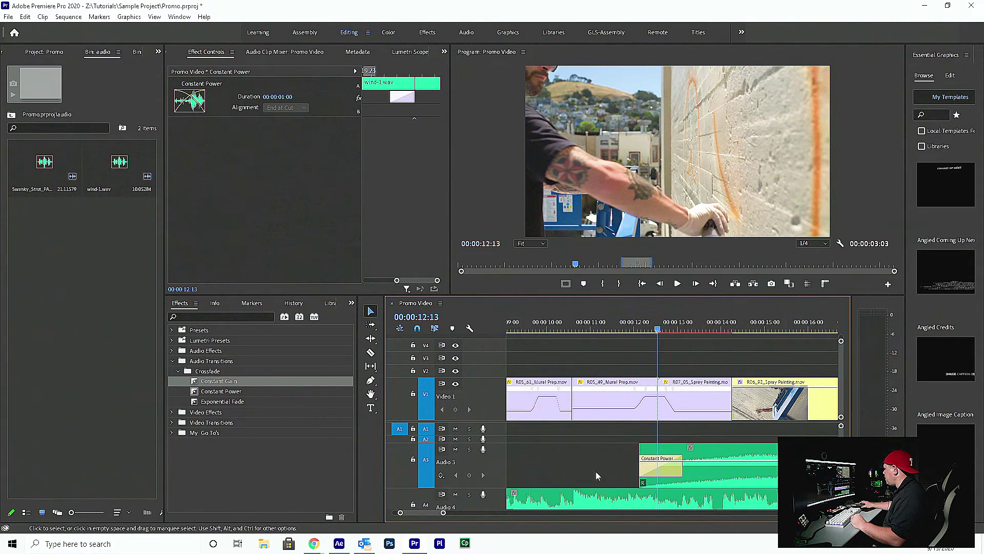
{"action": "scroll", "coordinate": [595, 472], "scroll_direction": "down", "scroll_amount": 3}
- Drag the wind clip's crossfades longer: the fade-out to 00:00:03:19 and the fade-in to 2 seconds
{"action": "left_click", "coordinate": [541, 470]}
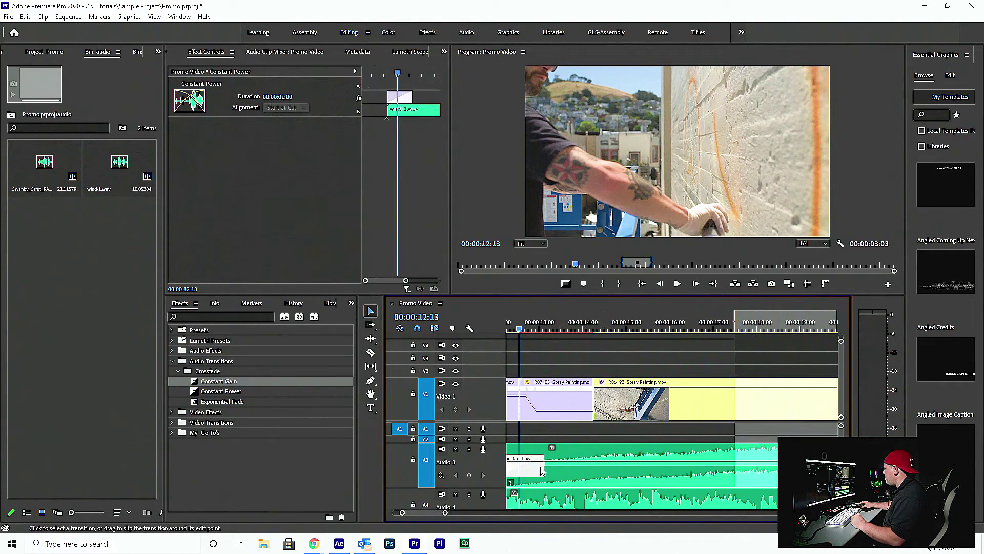
{"action": "left_click_drag", "start_coordinate": [542, 470], "coordinate": [648, 473]}
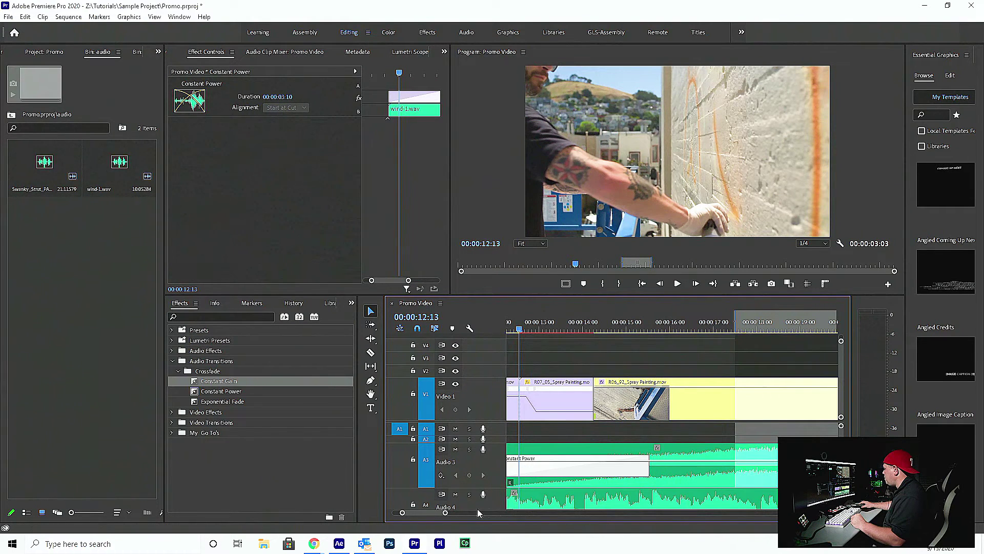
{"action": "left_click_drag", "start_coordinate": [446, 513], "coordinate": [464, 512]}
{"action": "left_click_drag", "start_coordinate": [747, 463], "coordinate": [691, 463]}
{"action": "left_click_drag", "start_coordinate": [761, 471], "coordinate": [774, 500]}
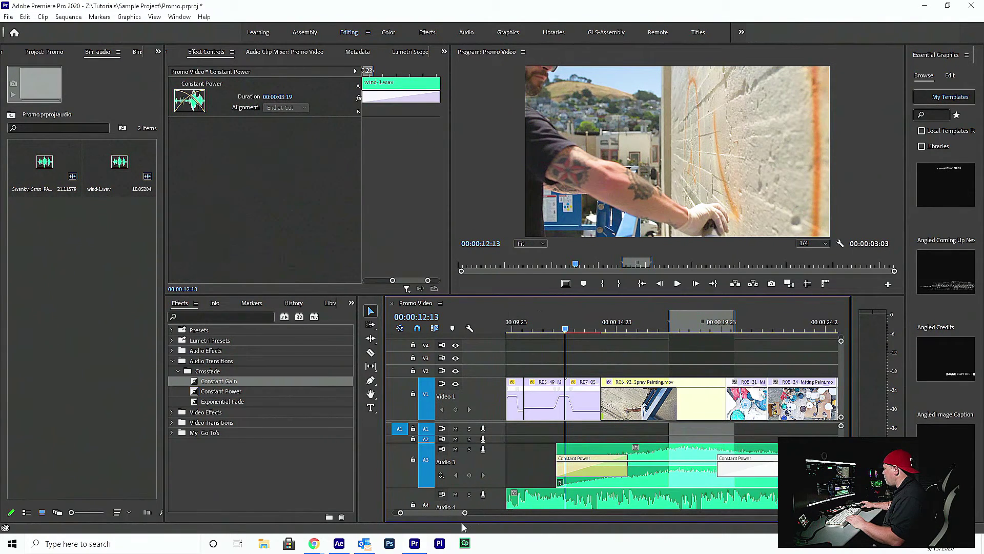
{"action": "left_click_drag", "start_coordinate": [463, 515], "coordinate": [487, 513]}
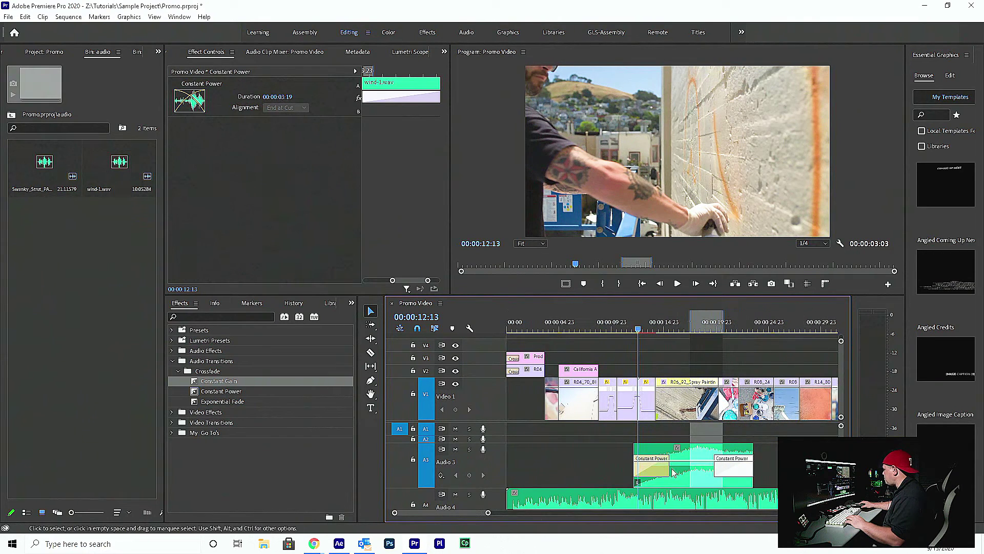
{"action": "mouse_move", "coordinate": [662, 469]}
{"action": "left_mouse_down"}
{"action": "mouse_move", "coordinate": [634, 466]}
{"action": "mouse_move", "coordinate": [661, 475]}
{"action": "left_mouse_up"}
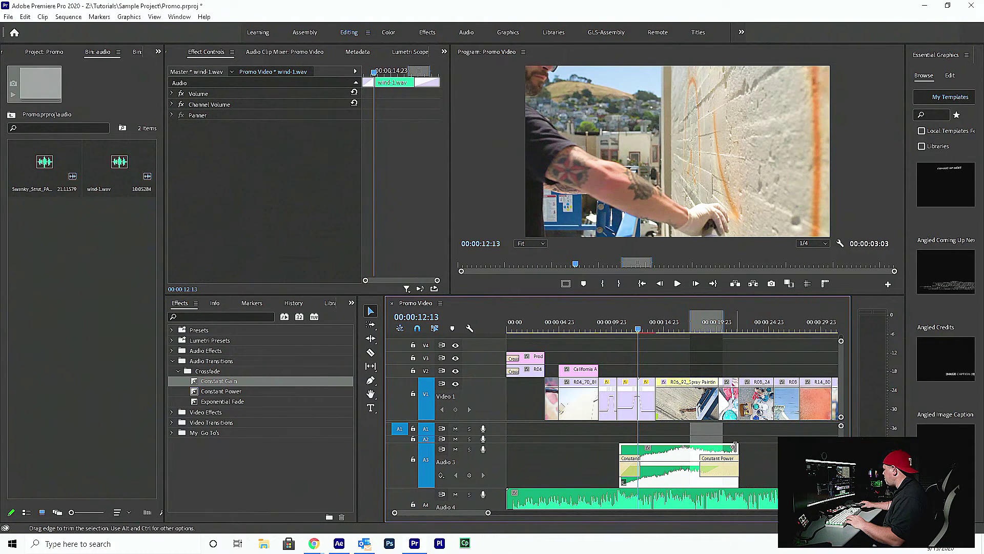
- Extend the wind clip's end, widen its fade-in, and play from 00:00:08:12 to hear the fades
{"action": "left_click_drag", "start_coordinate": [734, 447], "coordinate": [753, 447]}
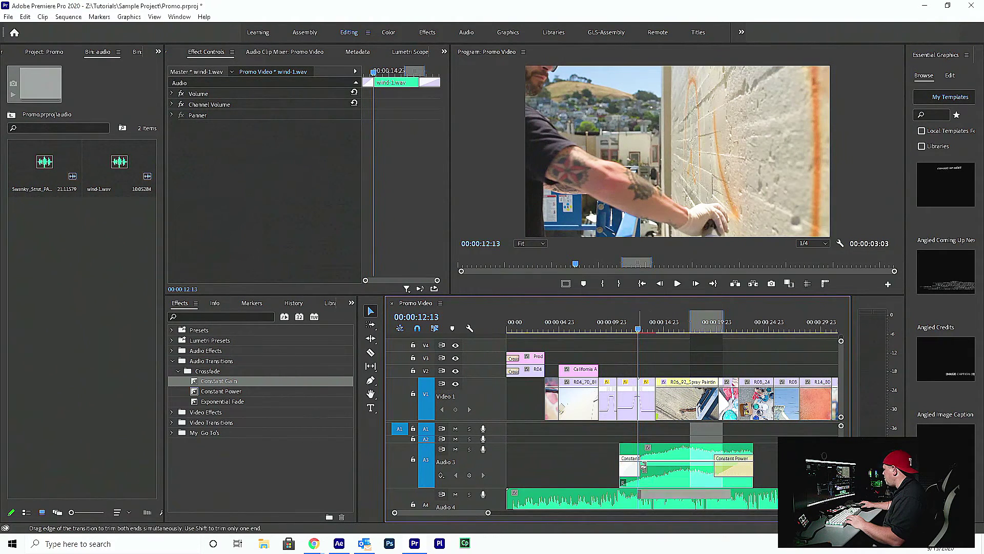
{"action": "left_click_drag", "start_coordinate": [643, 467], "coordinate": [650, 466]}
{"action": "left_click", "coordinate": [595, 323]}
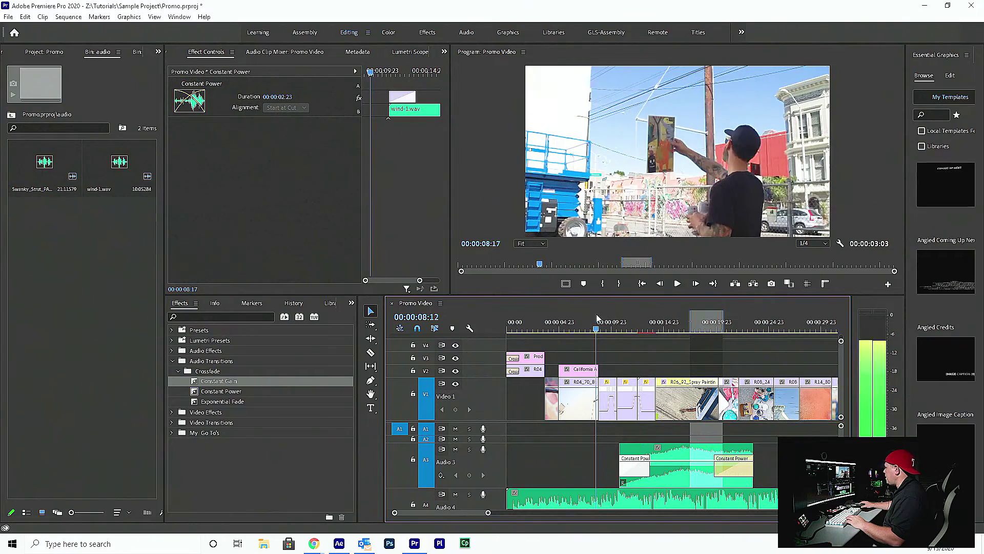
{"action": "key", "text": "space"}
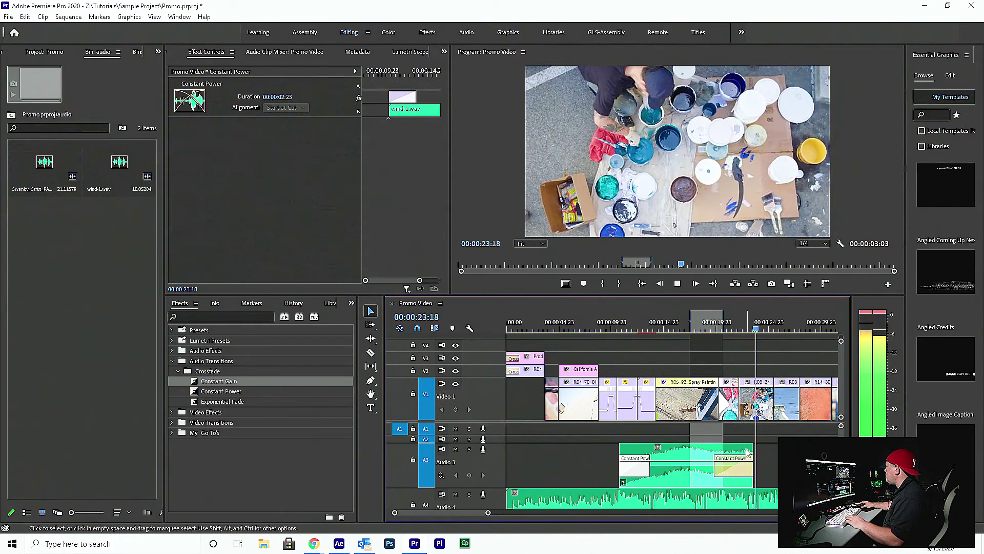
{"action": "key", "text": "space"}
- Pull the wind clip's end back about two seconds and save the project
{"action": "left_click_drag", "start_coordinate": [739, 447], "coordinate": [681, 467]}
{"action": "left_click", "coordinate": [695, 467]}
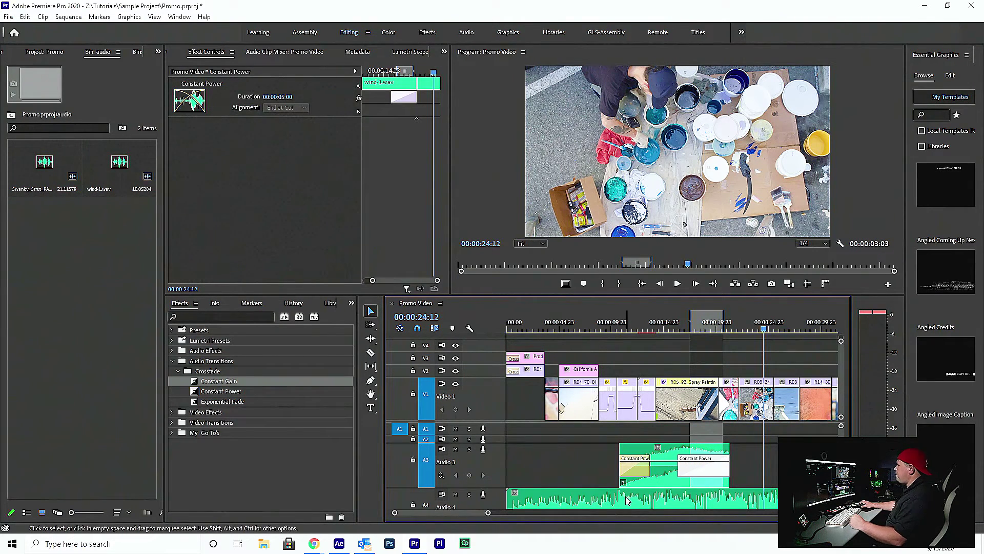
{"action": "key", "text": "ctrl+s"}
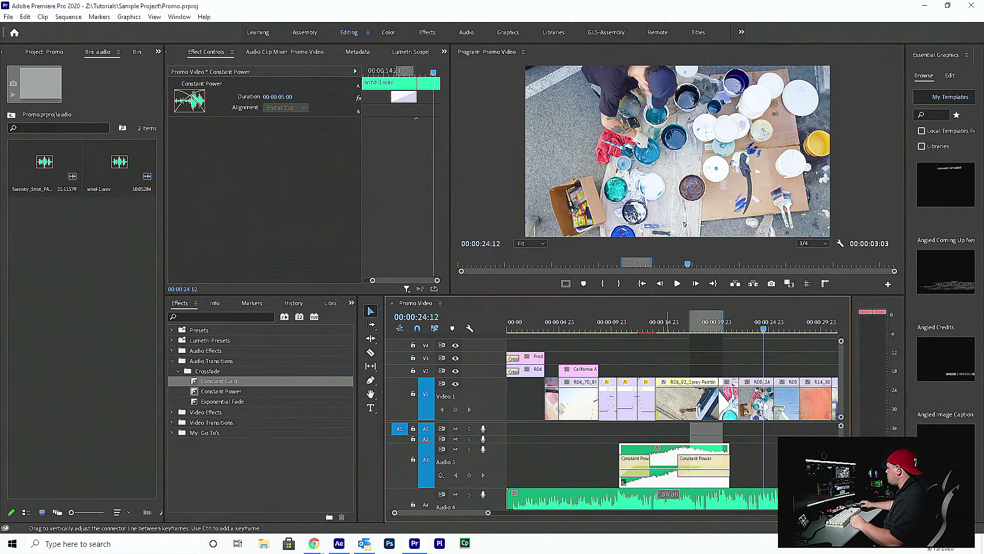
- Drag the wind clip's volume down to -13.0 dB, play it back to check, and save
{"action": "left_click_drag", "start_coordinate": [667, 470], "coordinate": [674, 472]}
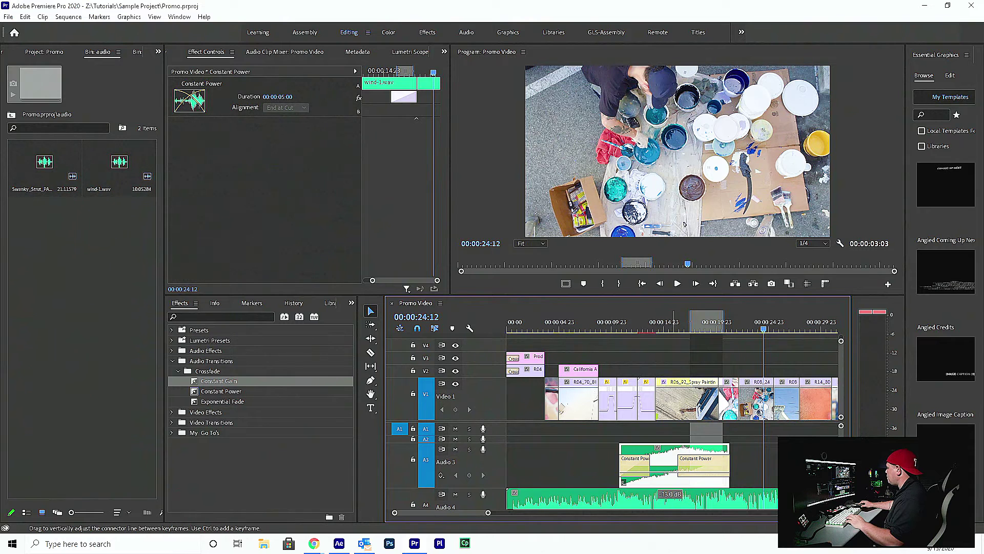
{"action": "left_click", "coordinate": [661, 476]}
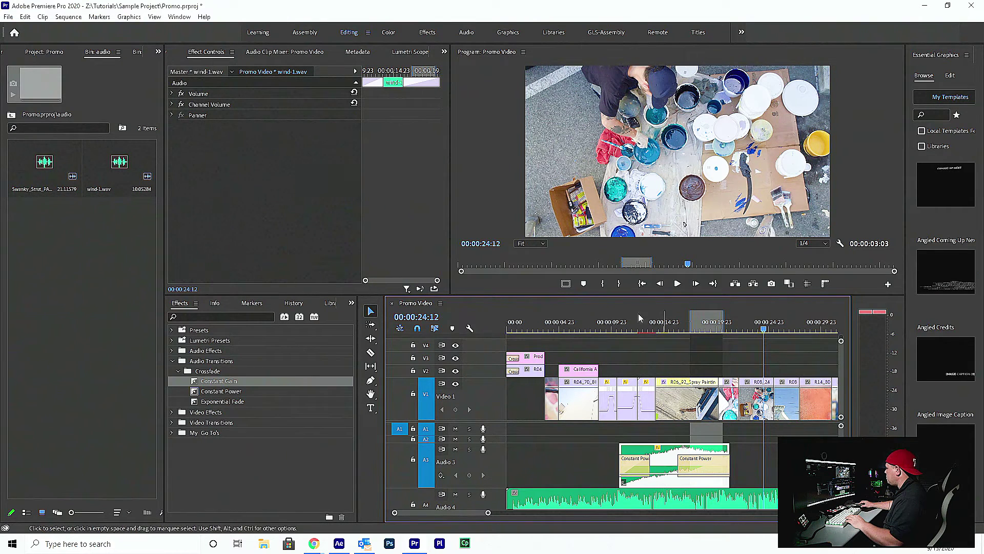
{"action": "key", "text": "space"}
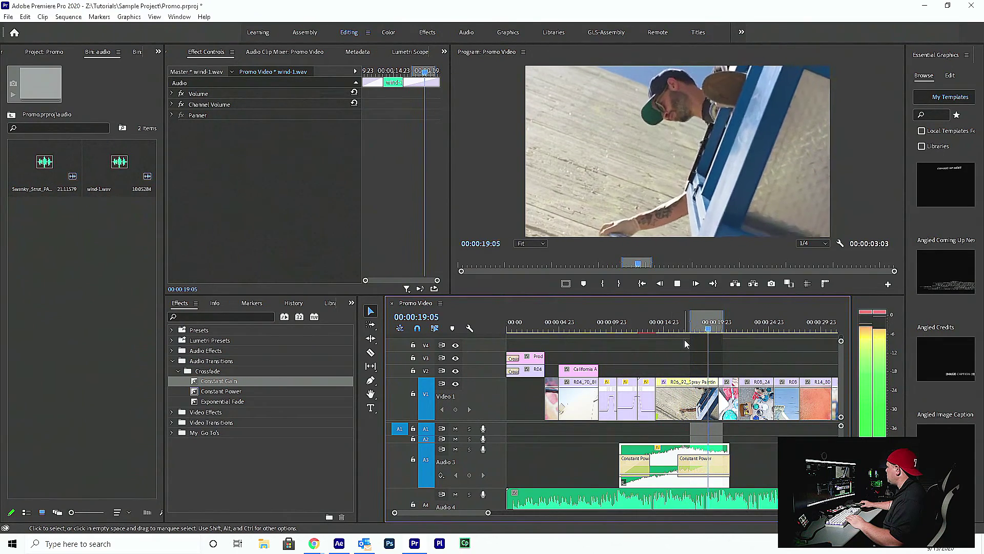
{"action": "key", "text": "space"}
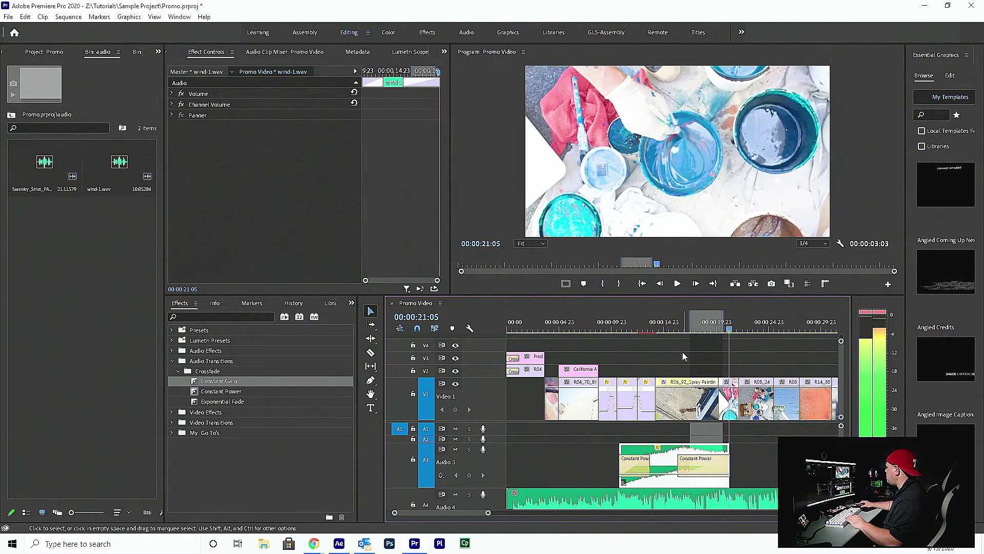
{"action": "key", "text": "ctrl+s"}
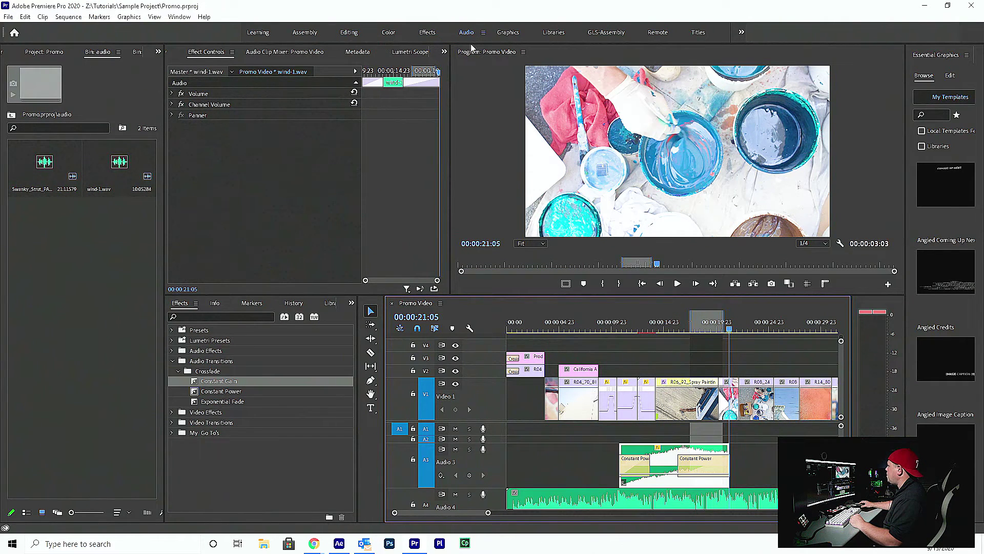
- Switch to the Audio workspace, nudge the wind clip's volume, and open the Audio Track Mixer
{"action": "key", "text": "alt+shift+0"}
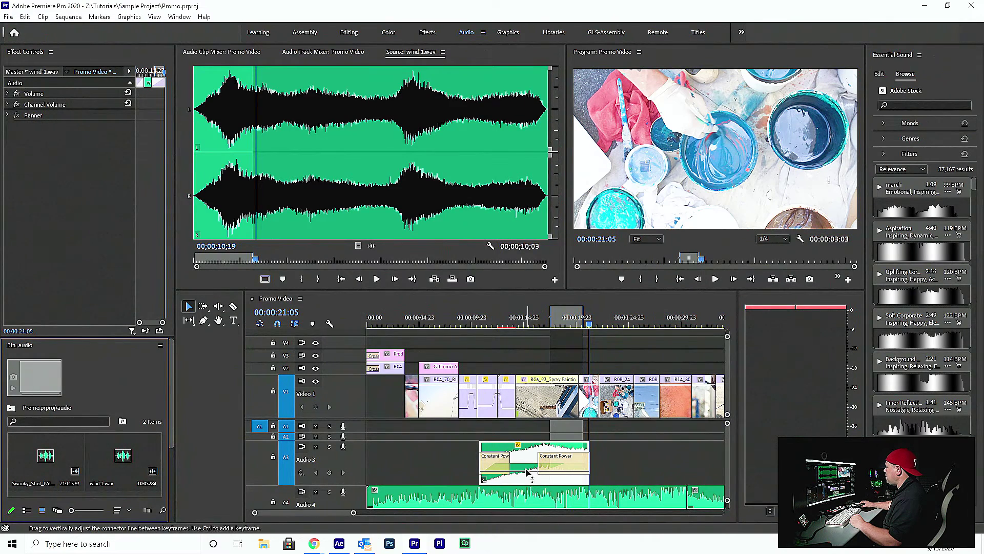
{"action": "left_click_drag", "start_coordinate": [527, 472], "coordinate": [527, 477]}
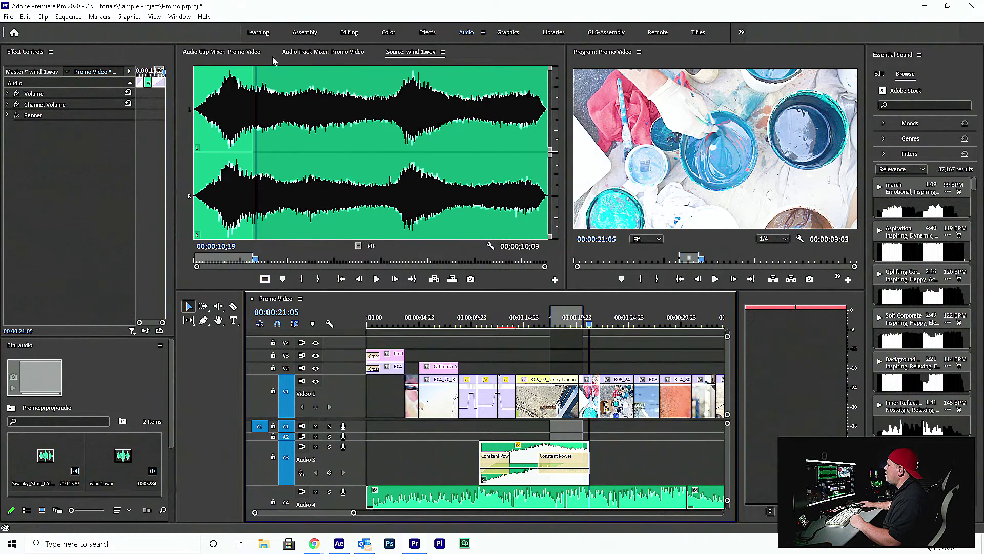
{"action": "left_click", "coordinate": [297, 52]}
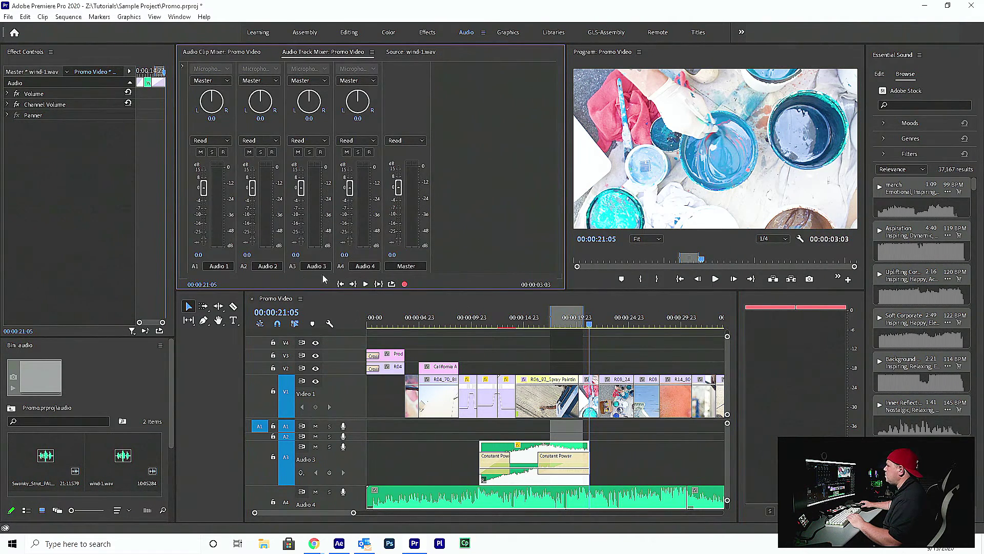
- Play from 00:00:06:20 while lowering the Audio 4 music fader to about -3.5 dB
{"action": "left_click", "coordinate": [437, 323]}
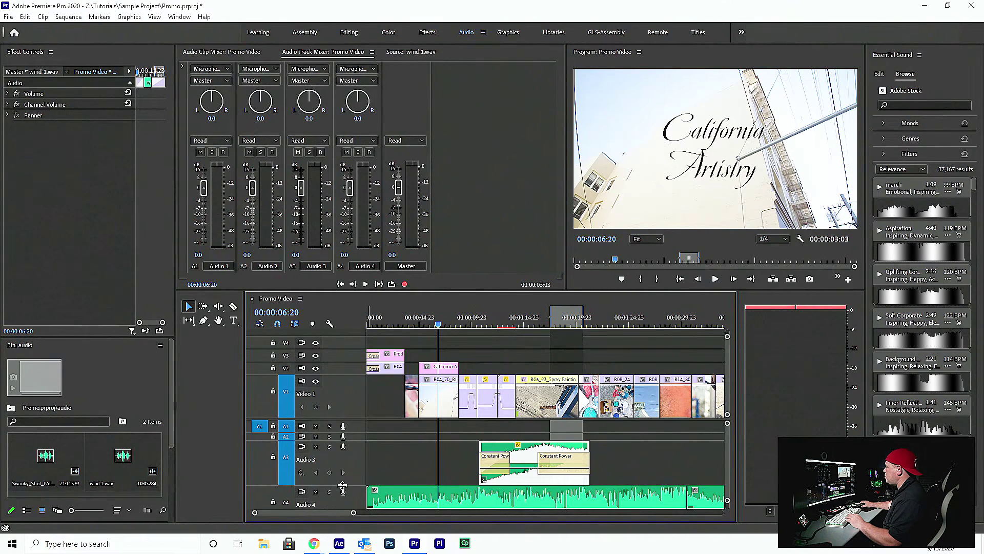
{"action": "key", "text": "space"}
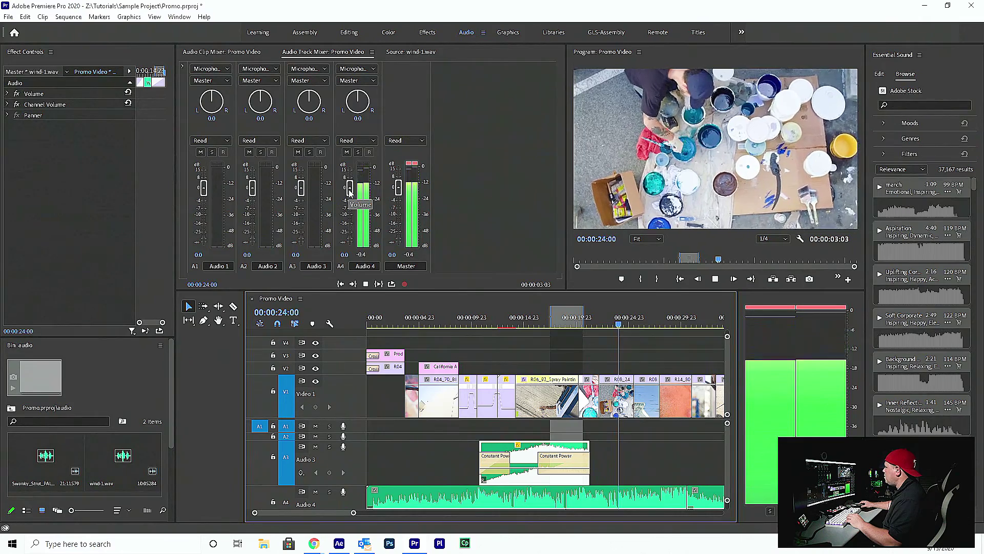
{"action": "left_click_drag", "start_coordinate": [350, 192], "coordinate": [351, 202]}
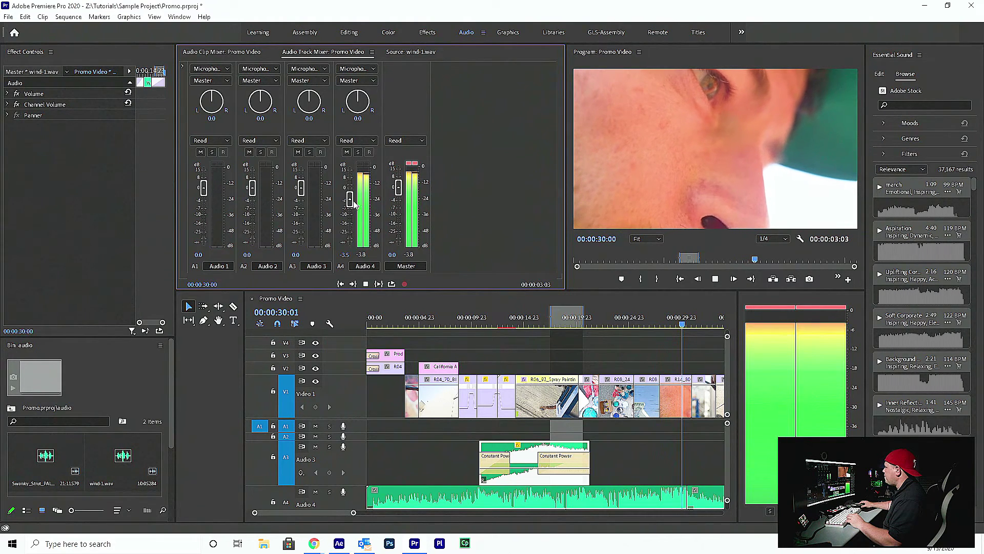
{"action": "key", "text": "space"}
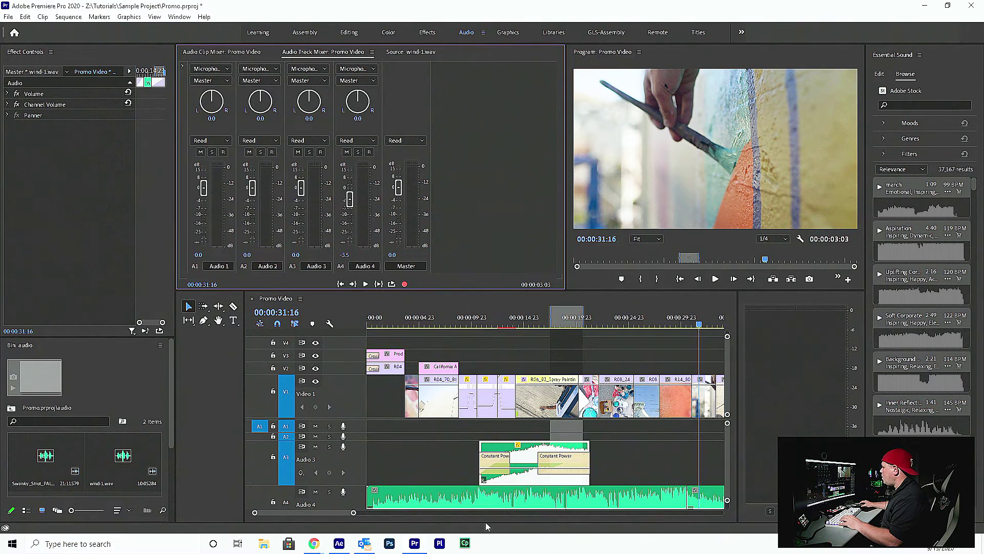
{"action": "left_click", "coordinate": [540, 451]}
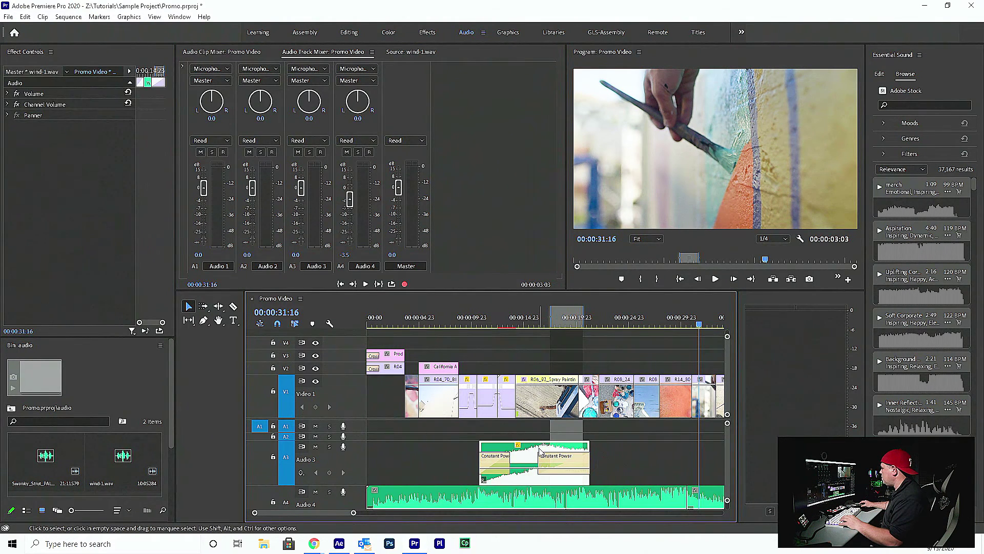
- Switch Audio 3's keyframe display to Track Keyframes > Volume
{"action": "left_click", "coordinate": [301, 473]}
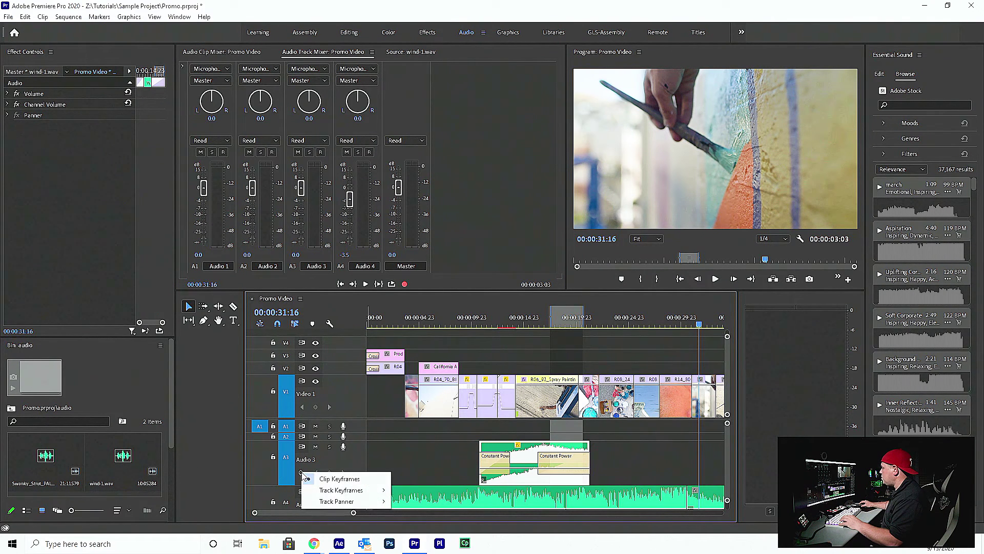
{"action": "left_click", "coordinate": [347, 479]}
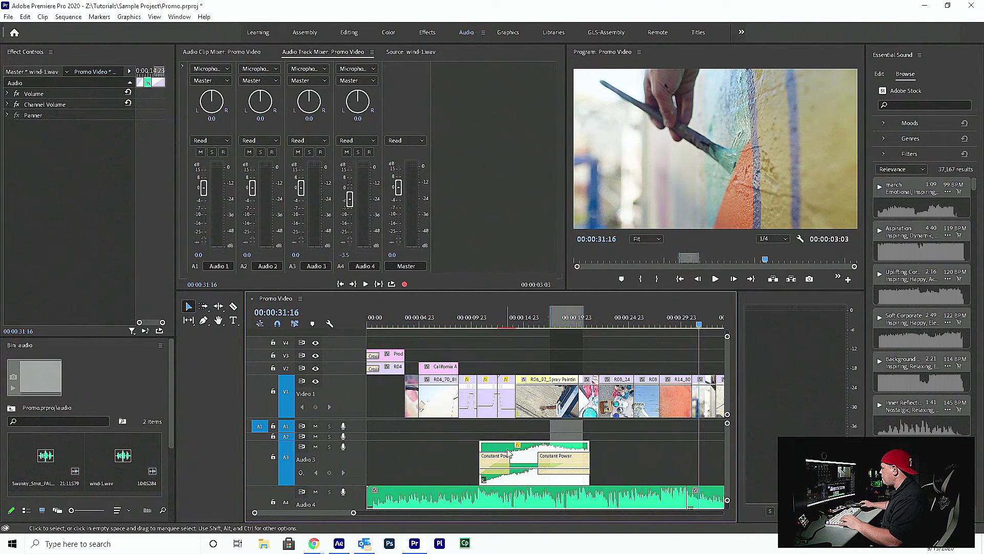
{"action": "left_click", "coordinate": [301, 472]}
{"action": "mouse_move", "coordinate": [361, 495]}
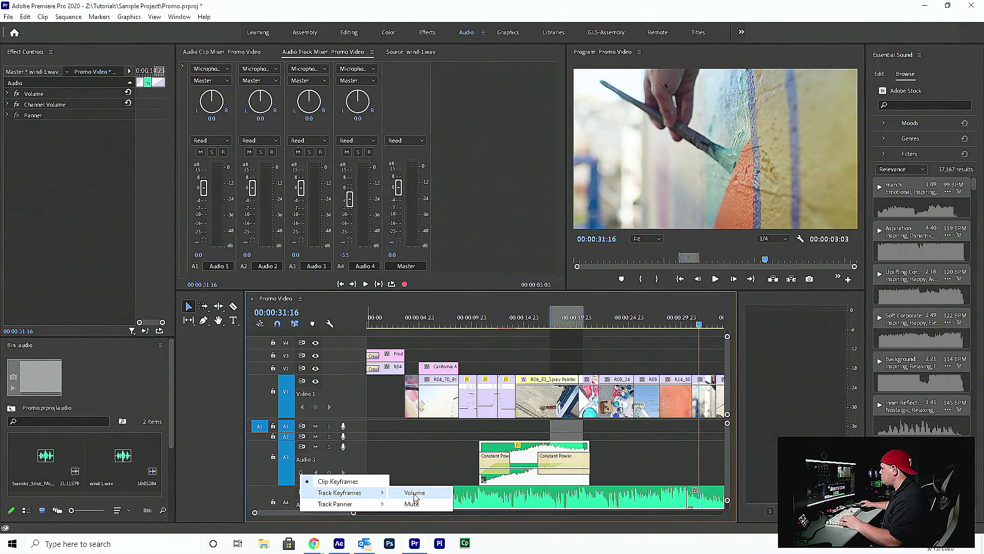
{"action": "left_click", "coordinate": [414, 493]}
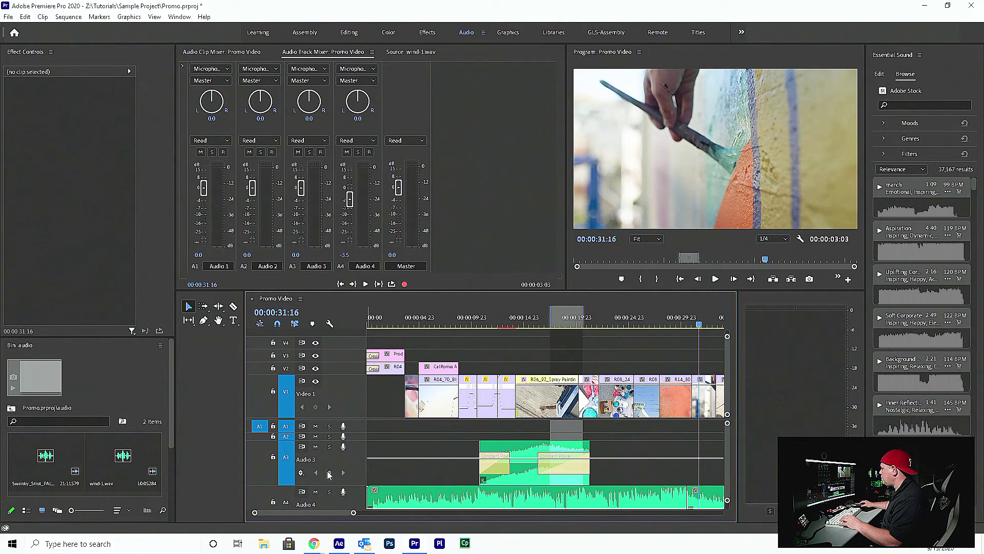
{"action": "left_click", "coordinate": [489, 323]}
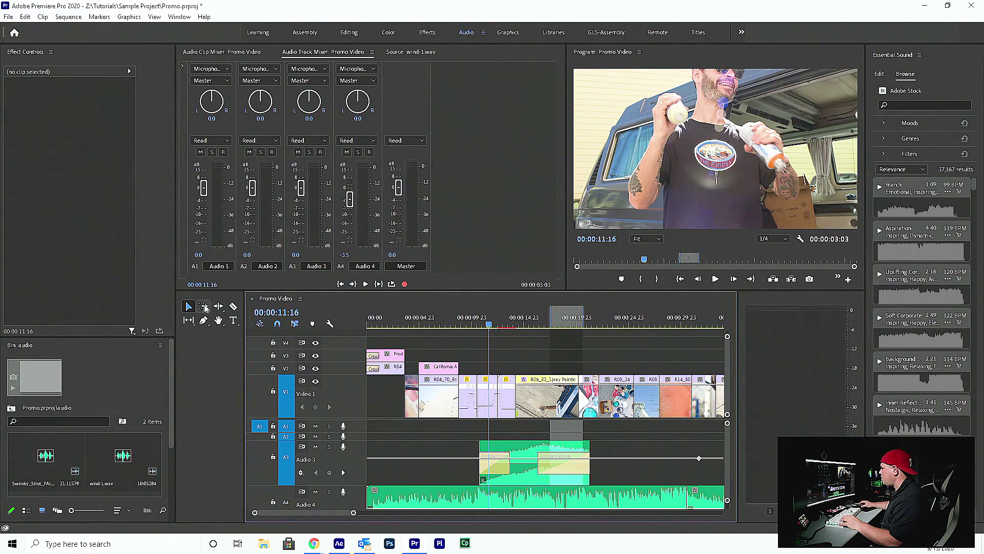
{"action": "left_click", "coordinate": [204, 320]}
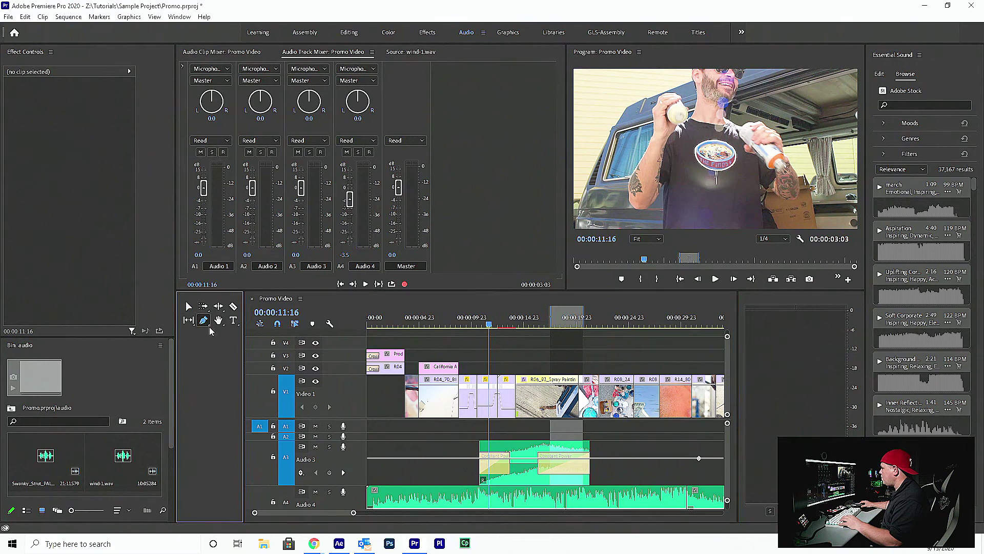
{"action": "left_click", "coordinate": [502, 464]}
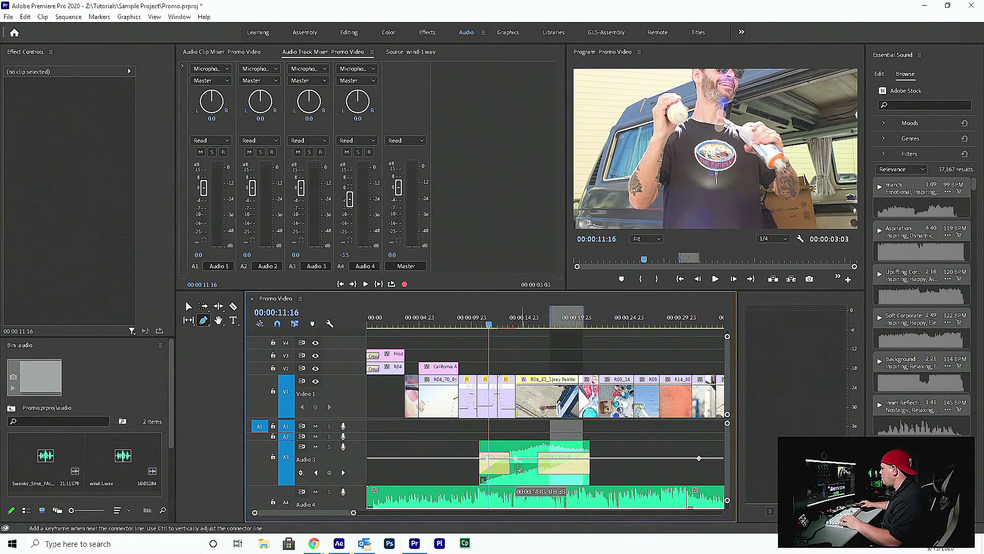
{"action": "left_click_drag", "start_coordinate": [516, 460], "coordinate": [561, 446]}
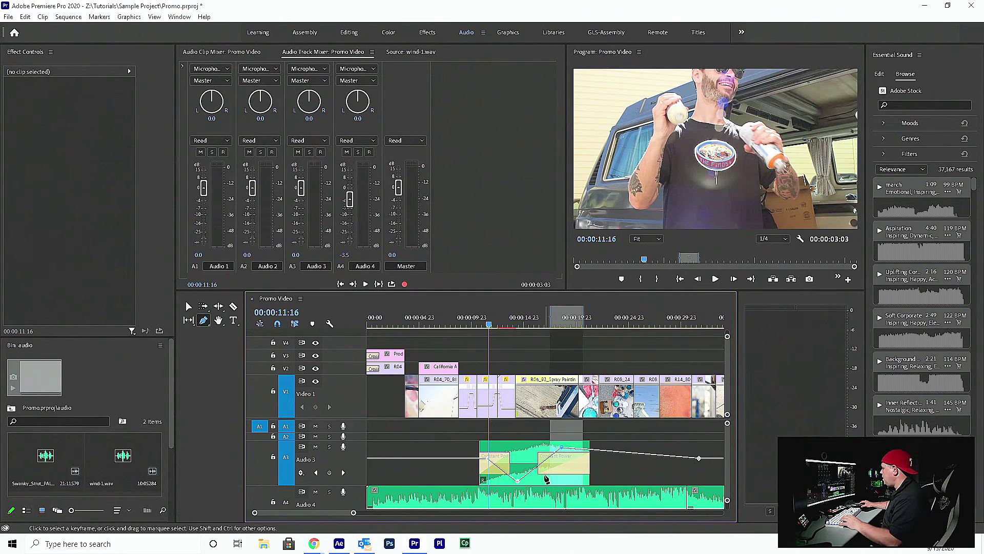
{"action": "key", "text": "space"}
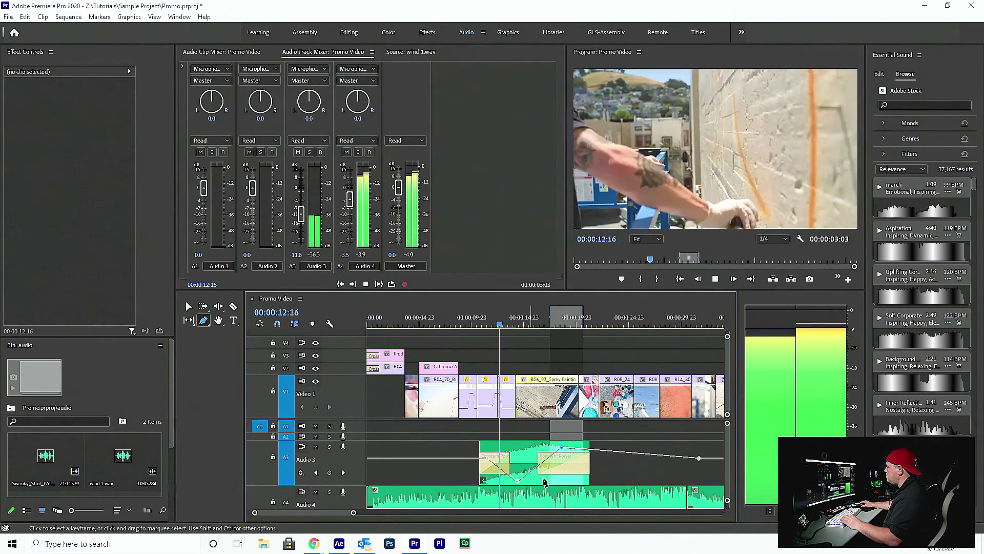
{"action": "left_click_drag", "start_coordinate": [544, 459], "coordinate": [526, 449]}
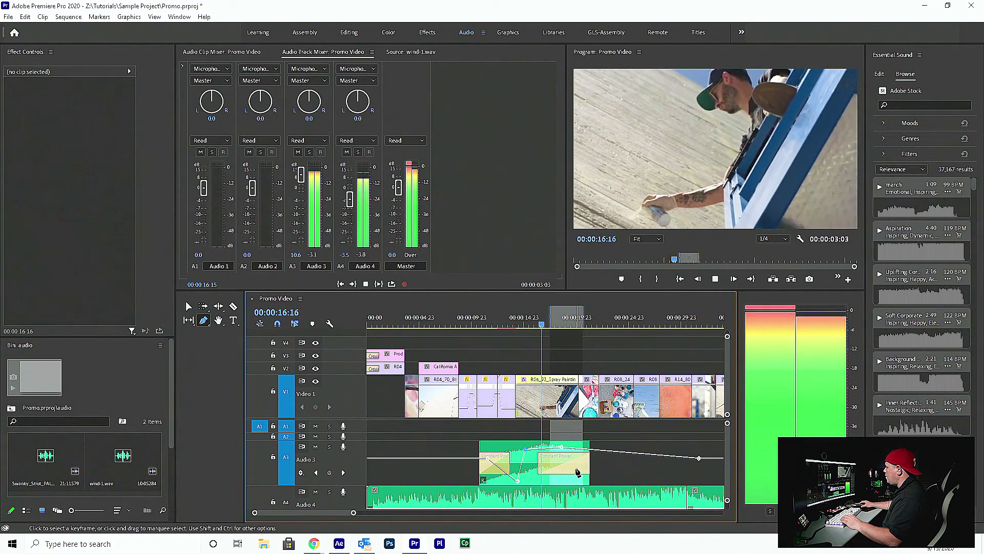
{"action": "key", "text": "space"}
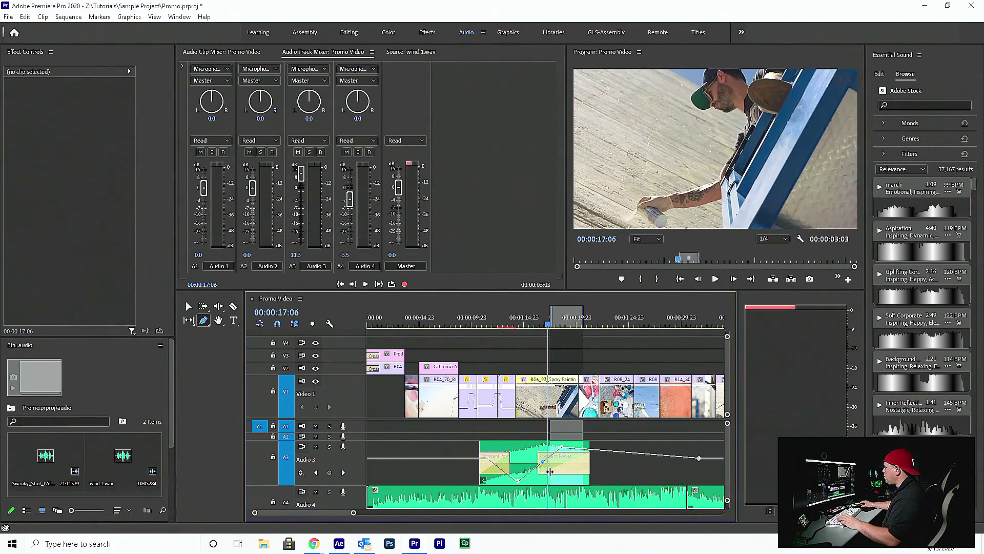
{"action": "key", "text": "ctrl+z"}
{"action": "key", "text": "ctrl+z"}
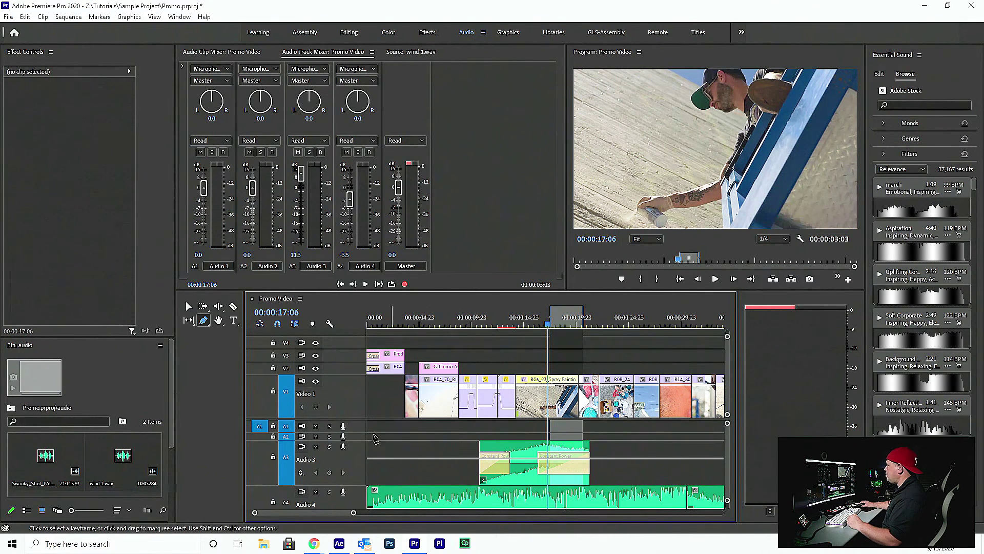
{"action": "left_click", "coordinate": [189, 306]}
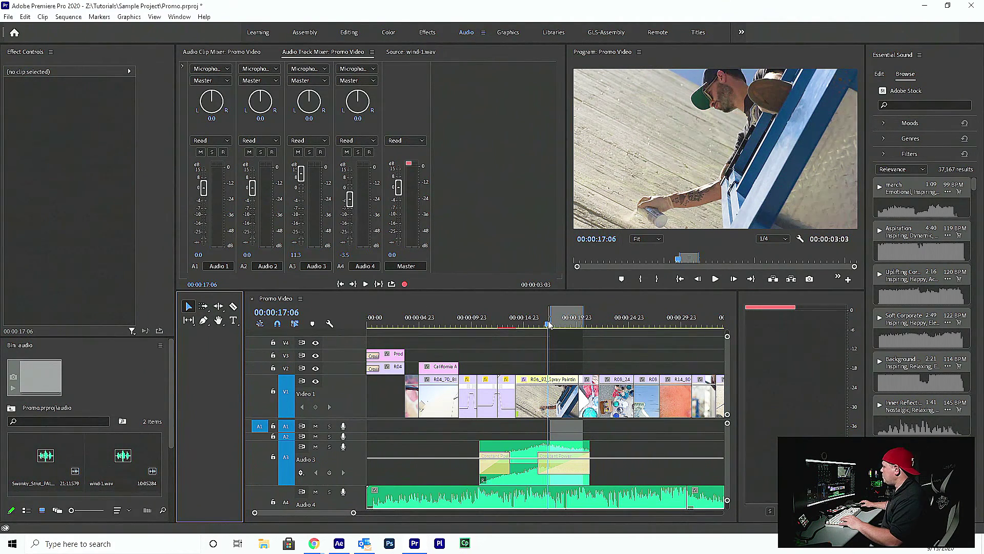
- Replay the wind clip from 00:00:10:19, then zoom the timeline out to show the full Promo Video sequence
{"action": "left_click", "coordinate": [480, 325]}
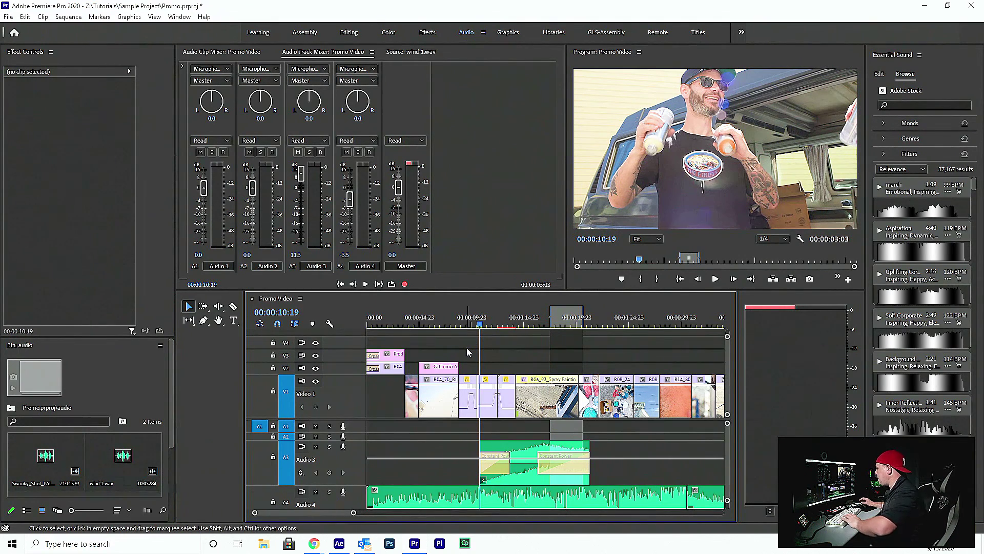
{"action": "key", "text": "space"}
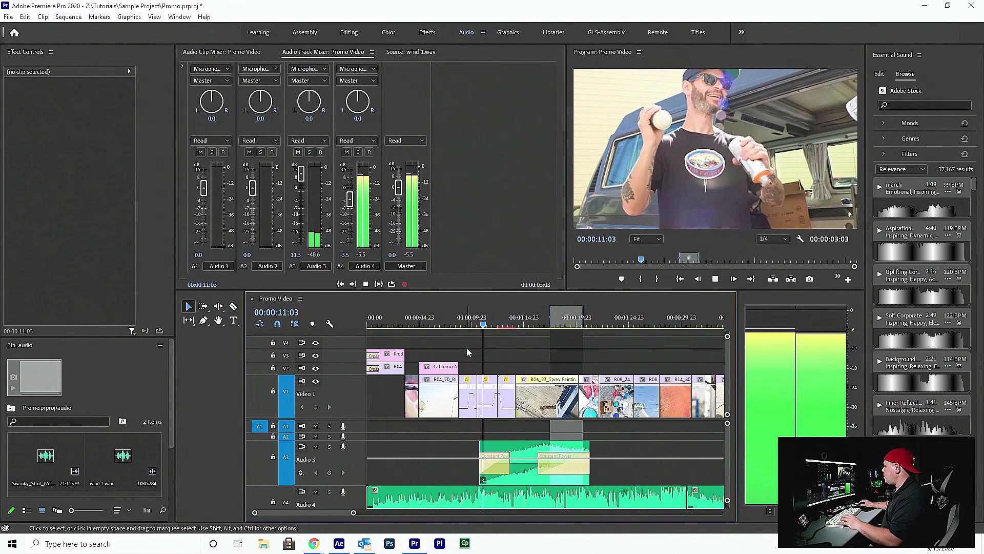
{"action": "key", "text": "space"}
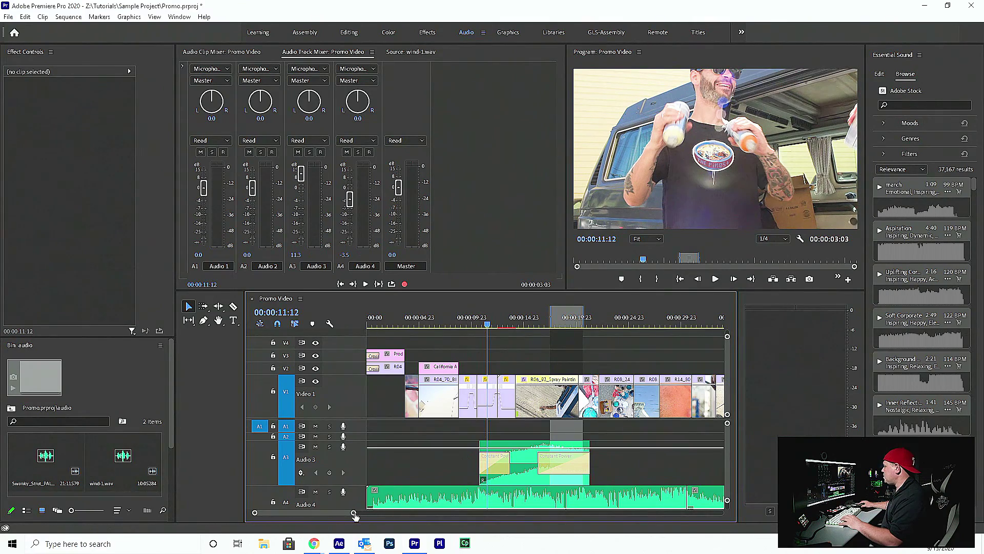
{"action": "left_click_drag", "start_coordinate": [354, 513], "coordinate": [423, 512]}
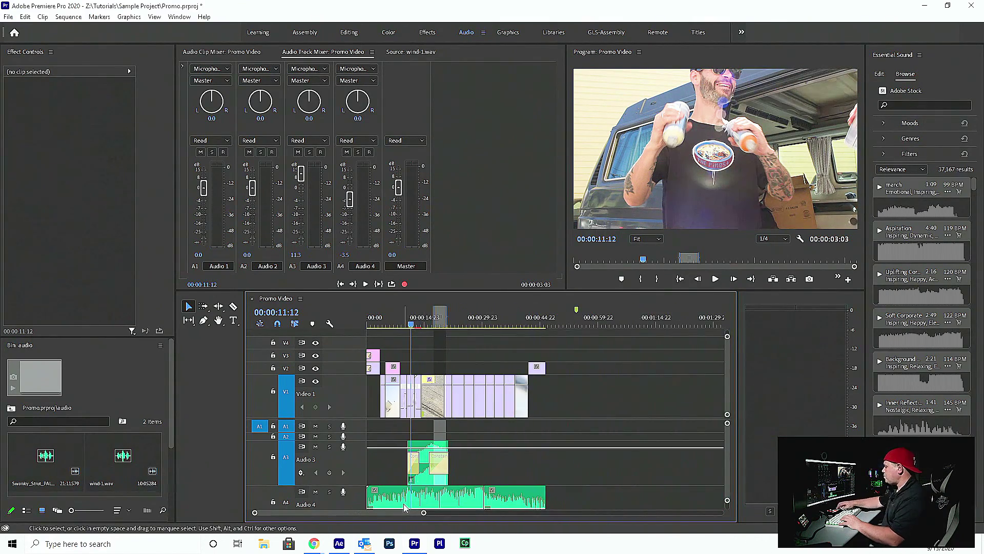